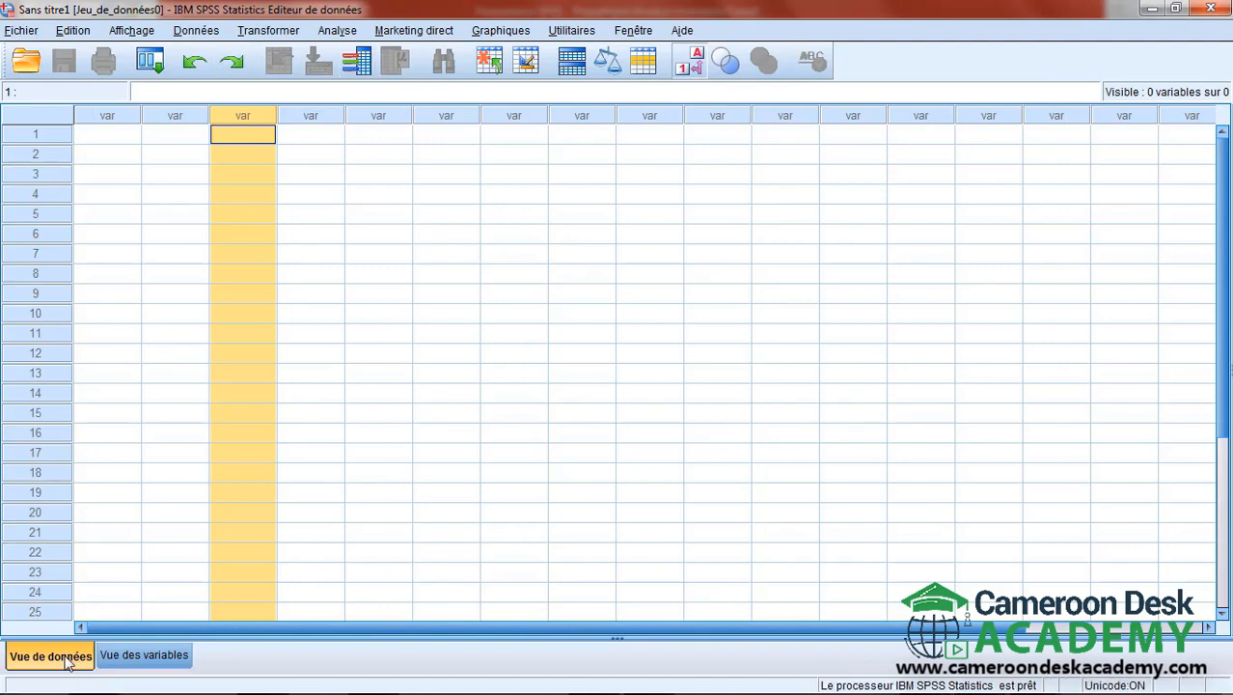
Compare the variable and data views, and examine the rows and columns of the empty data grid
click(143, 655)
click(44, 656)
click(358, 416)
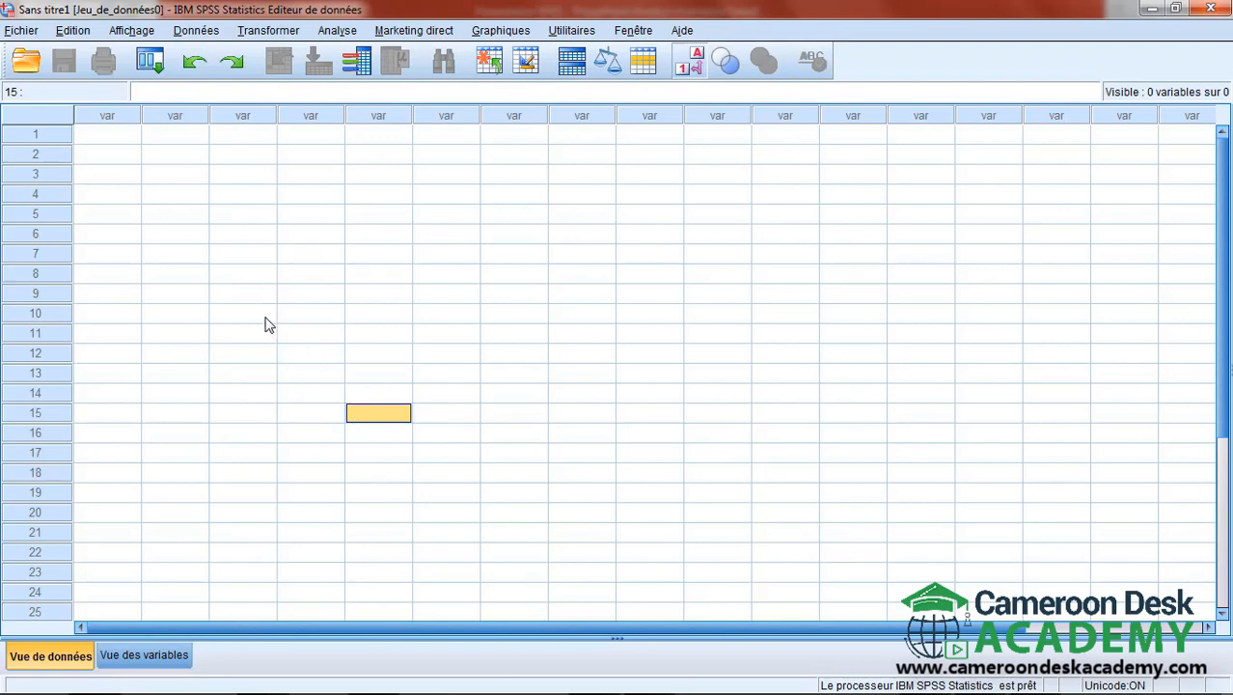
click(57, 134)
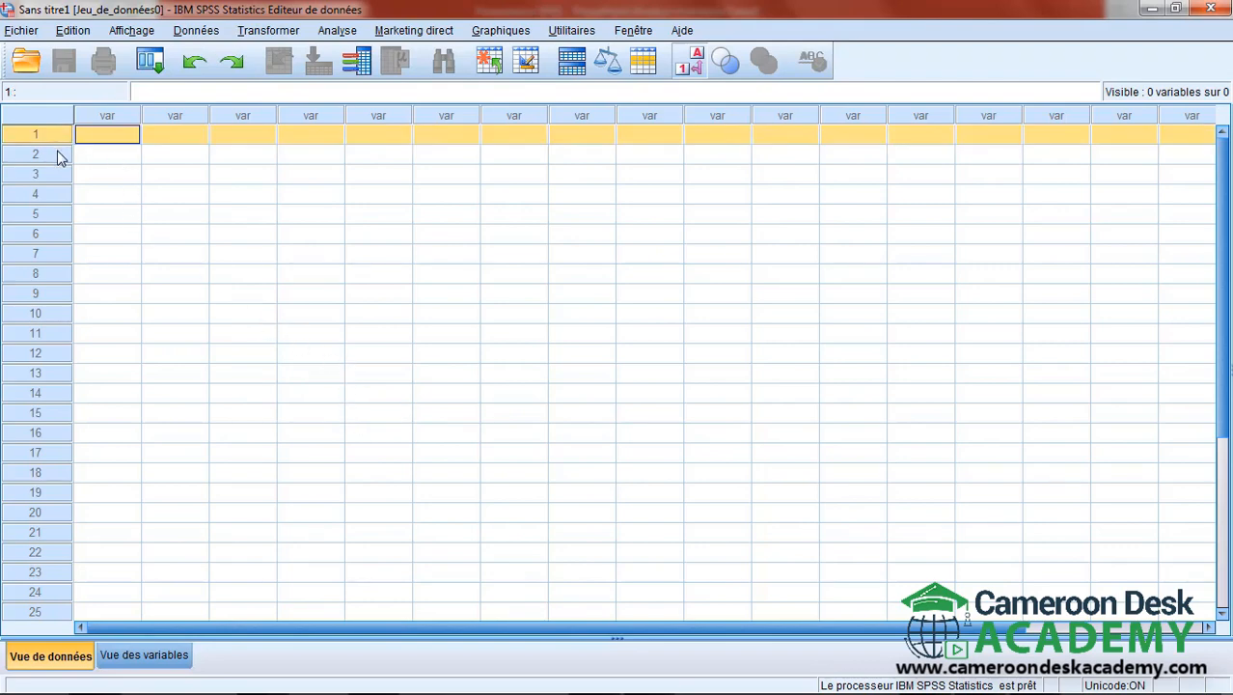
click(55, 155)
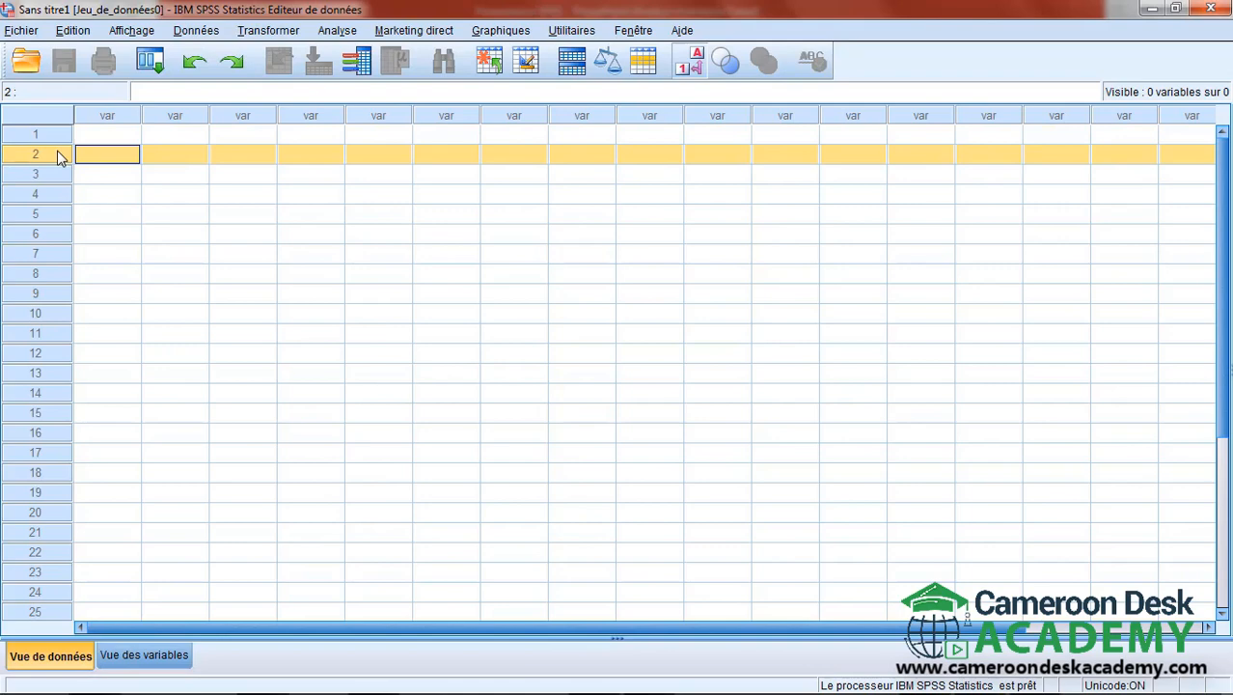
click(101, 117)
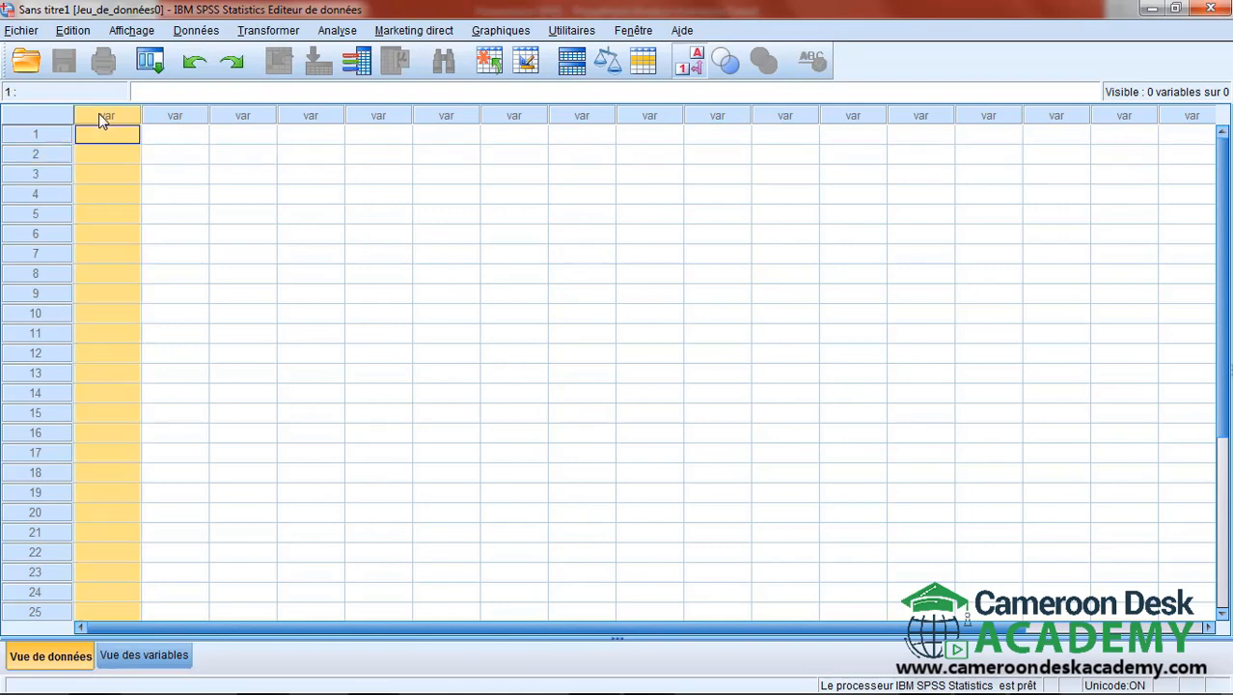
click(169, 117)
click(241, 117)
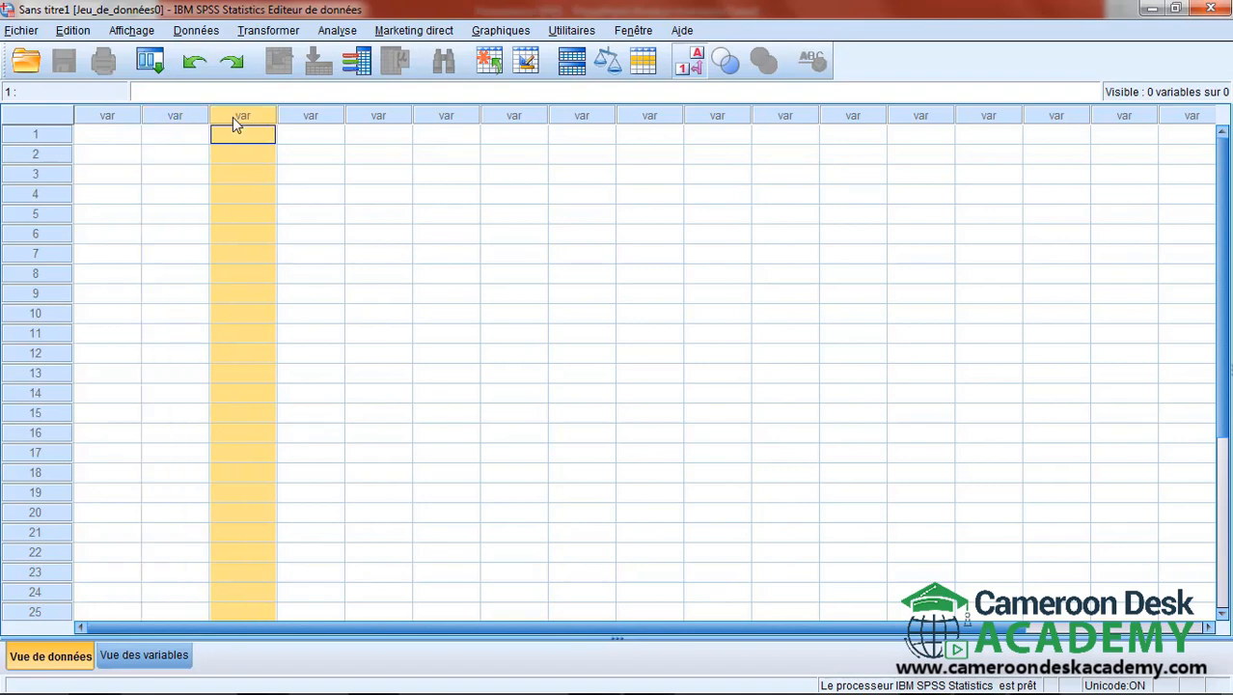
click(296, 117)
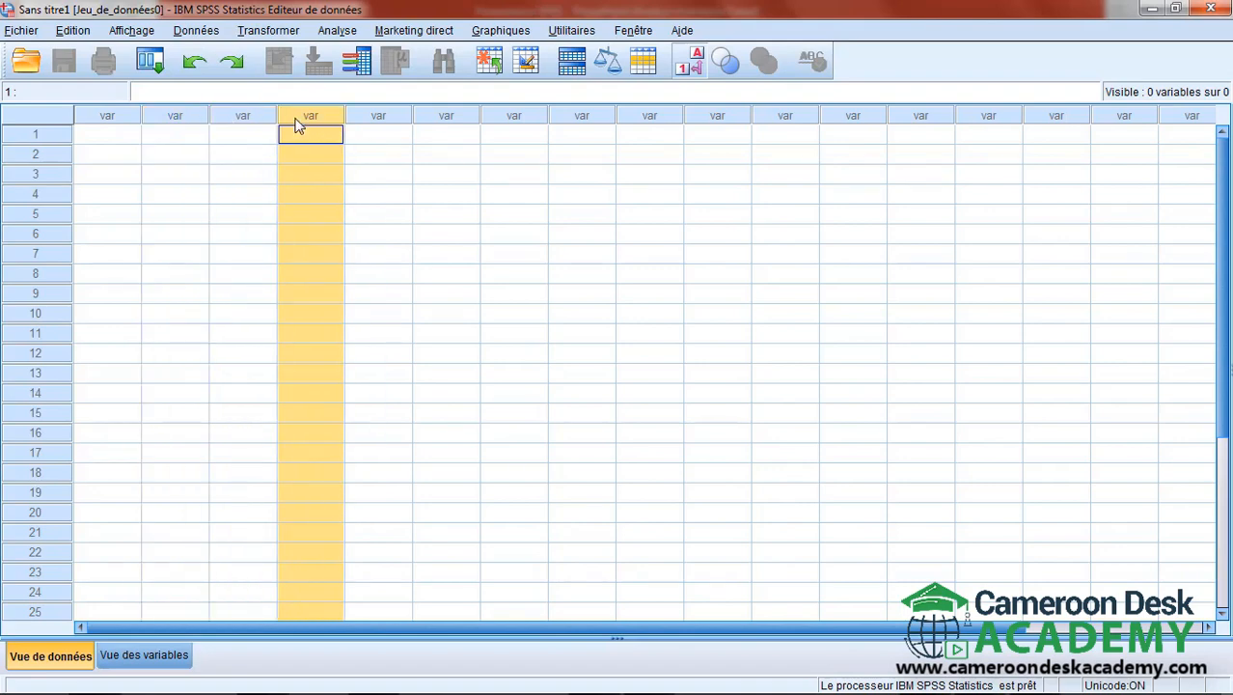
Enter the values 1, 2, 3 and 4 in the first four columns of row 1
click(100, 137)
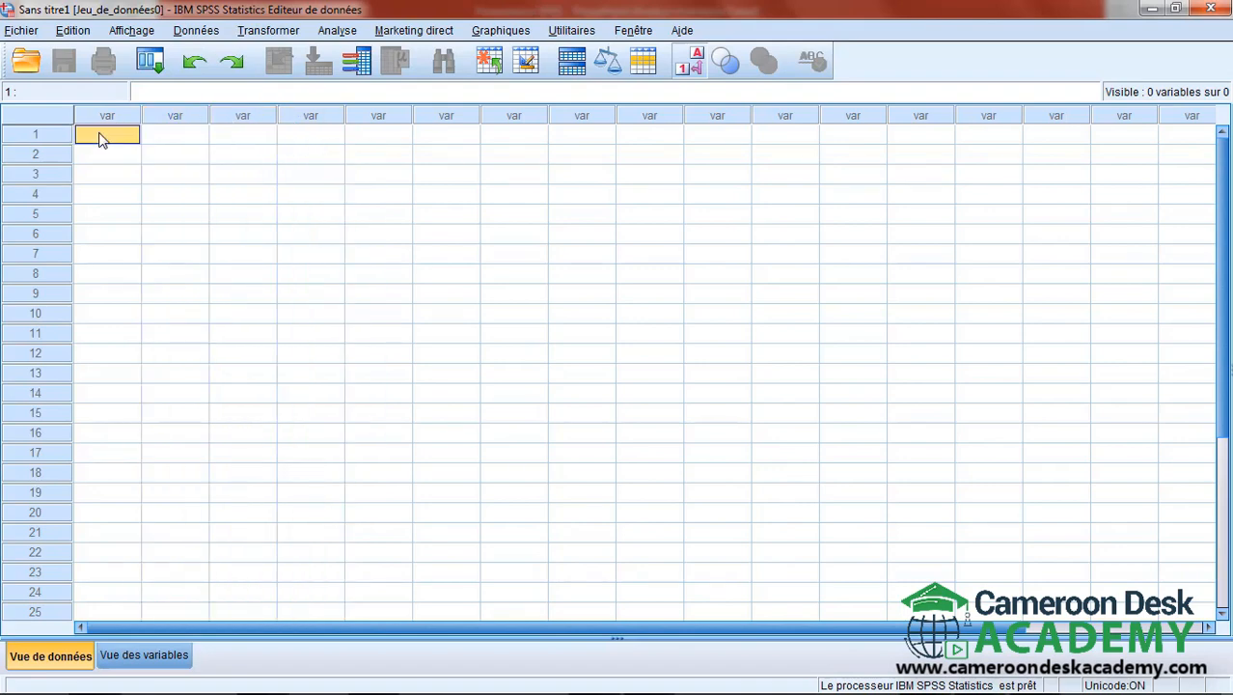
text(?)
click(174, 137)
text(2)
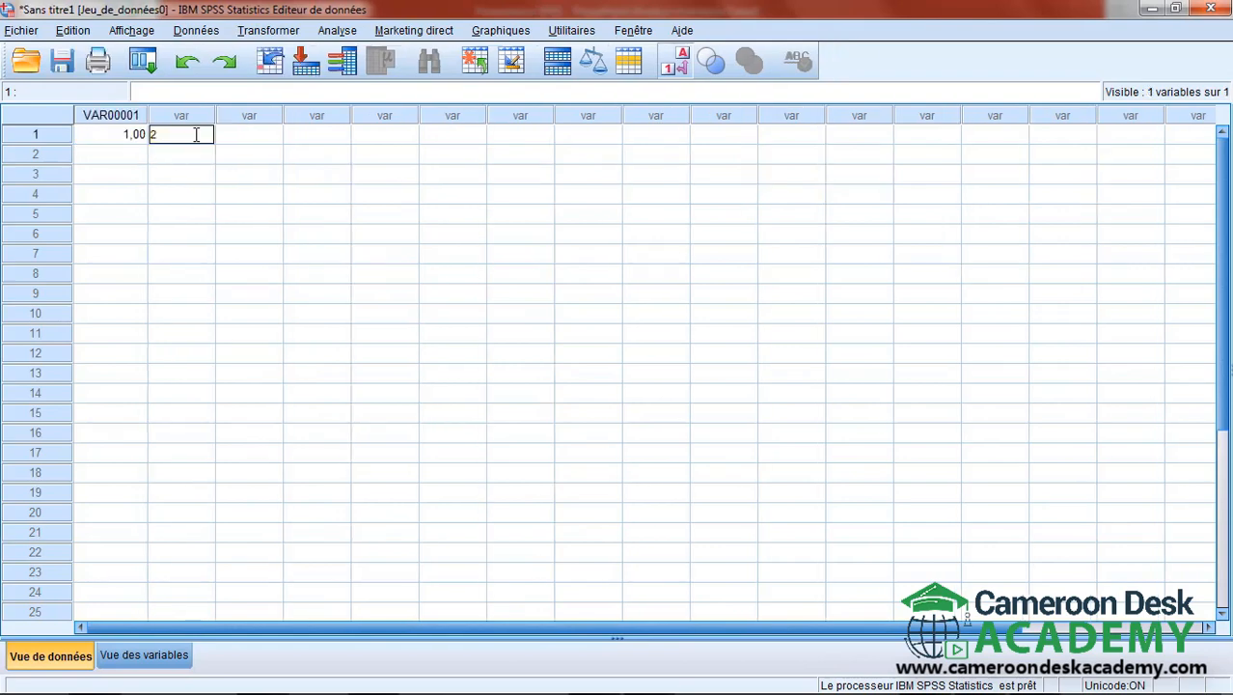
click(260, 137)
text(3)
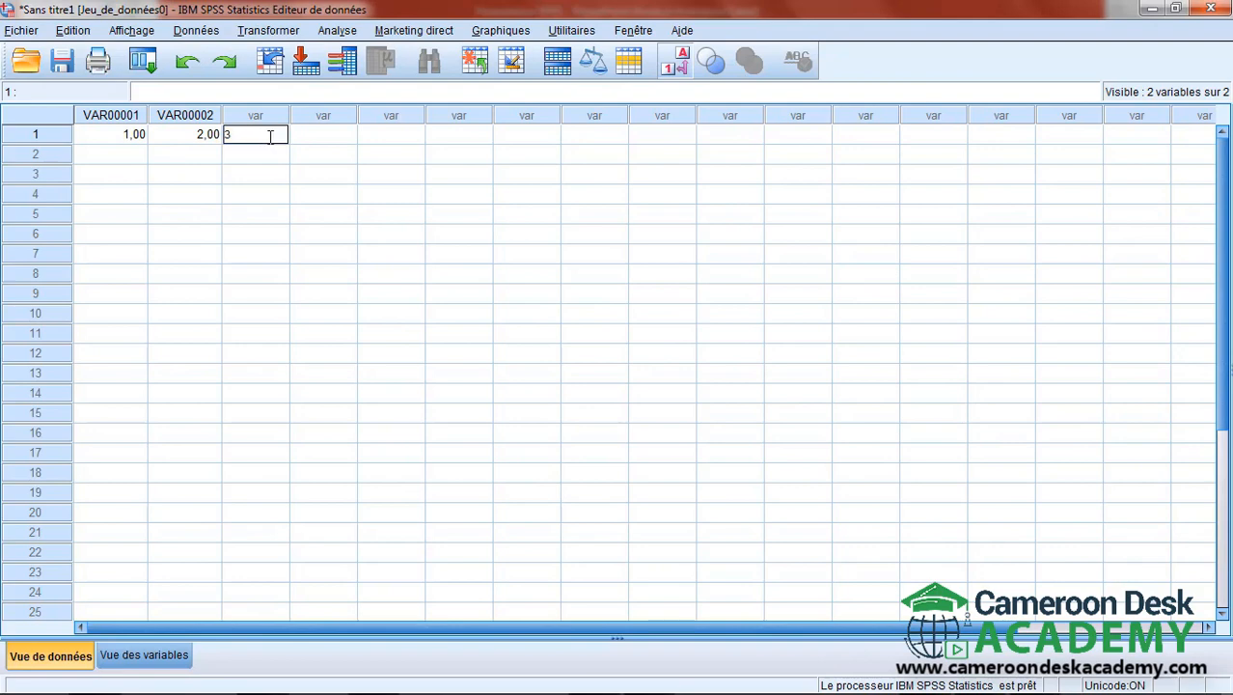
click(114, 162)
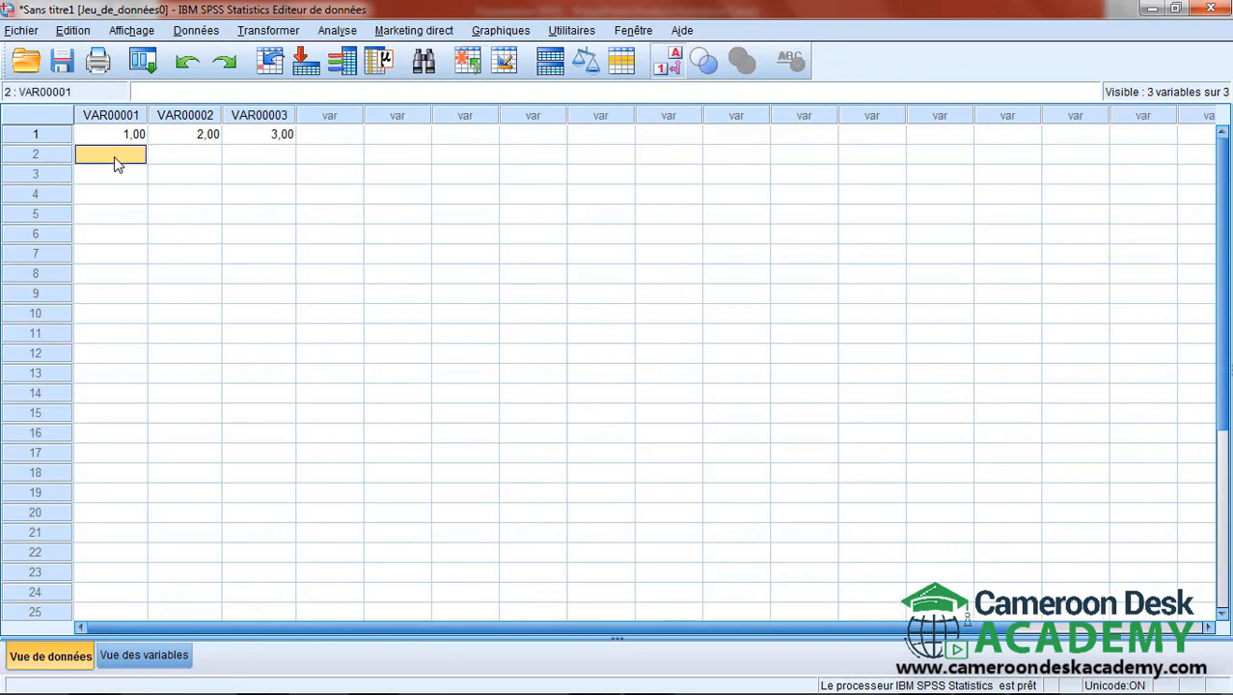
click(340, 140)
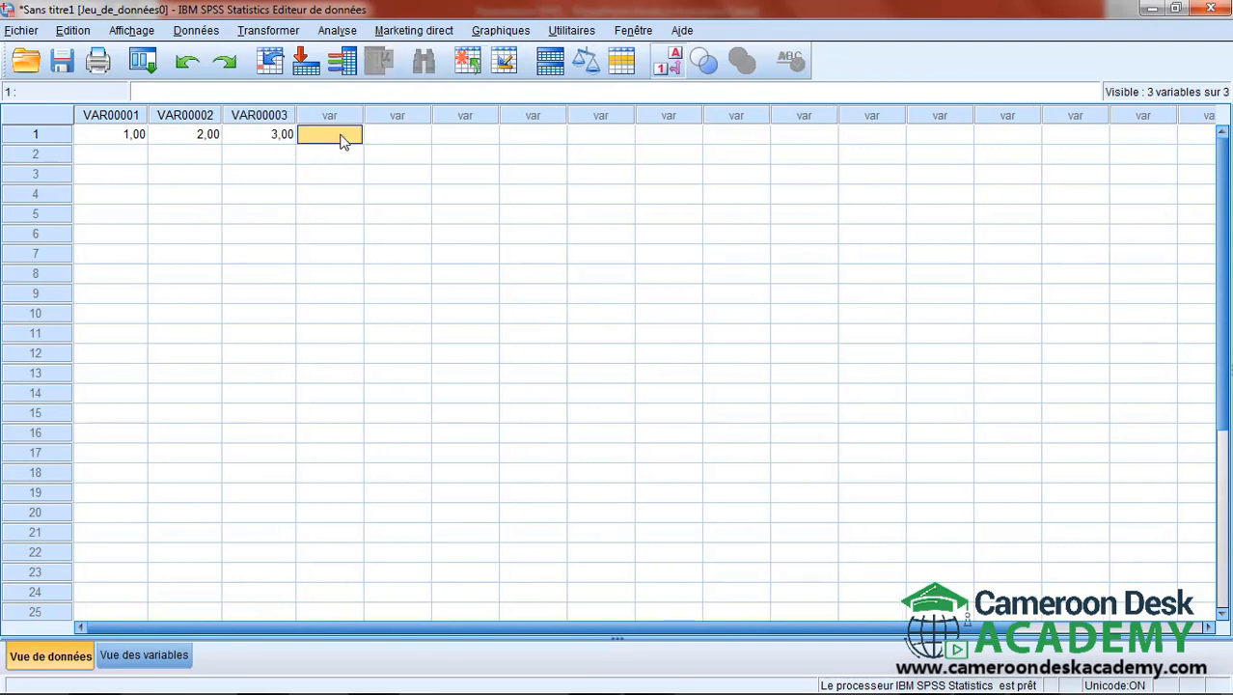
text(4)
Enter 5, 6, 7 and 8 across the first four columns of row 2, and show the variable view
click(123, 164)
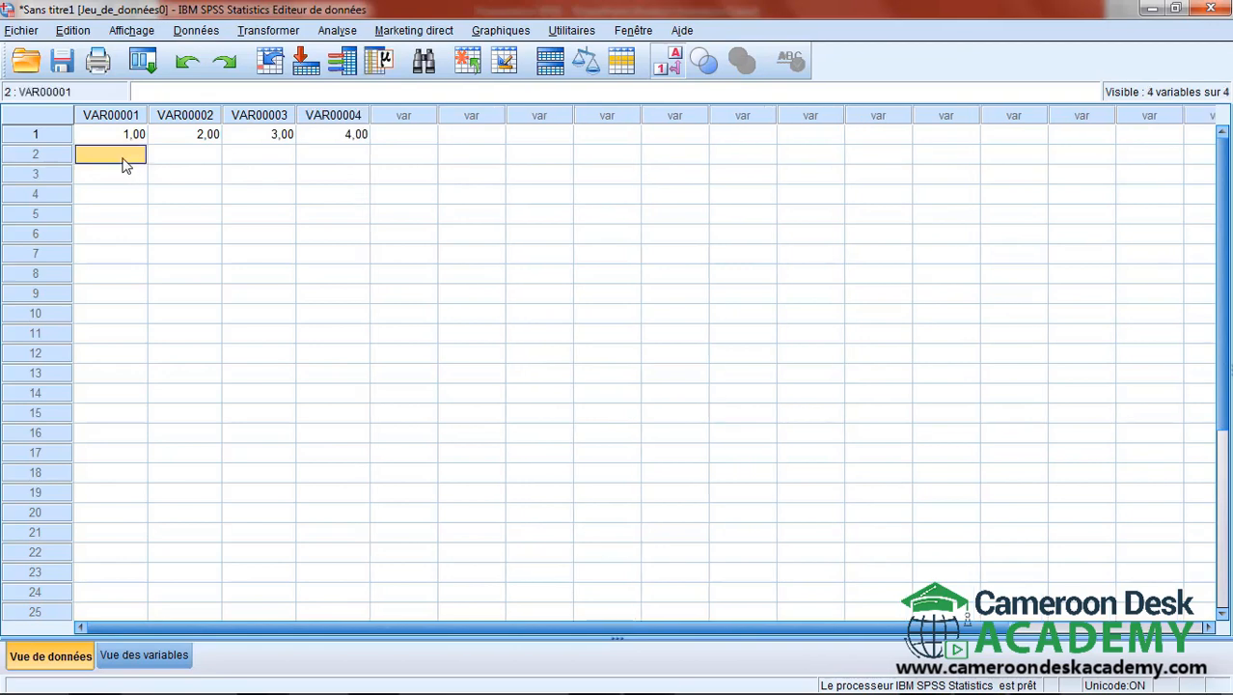
text(5)
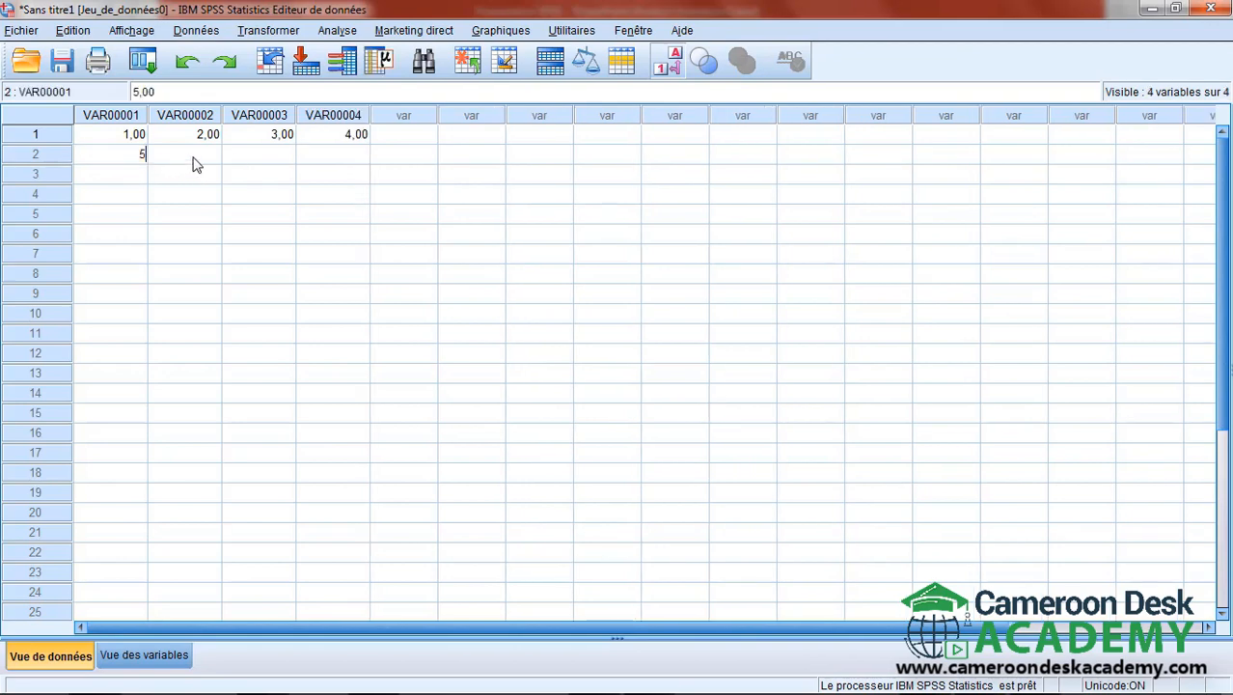
click(193, 160)
text(5)
key(BackSpace)
text(6)
click(274, 161)
text(7)
click(332, 159)
text(8)
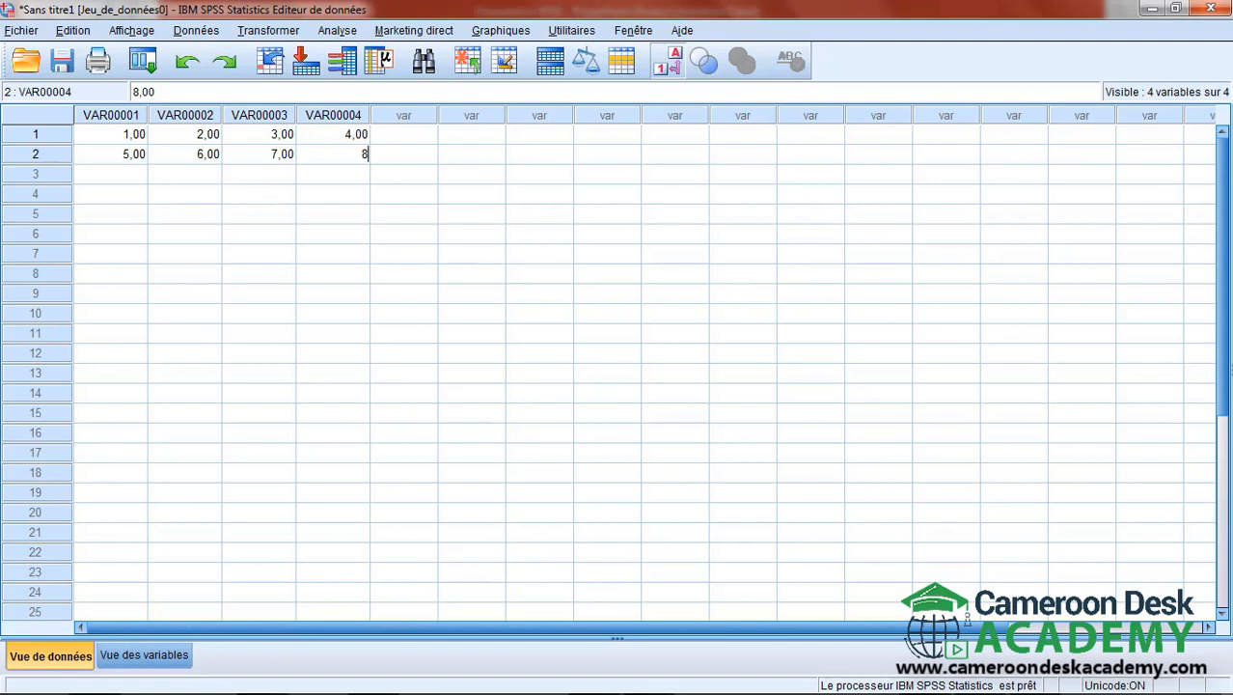
click(141, 655)
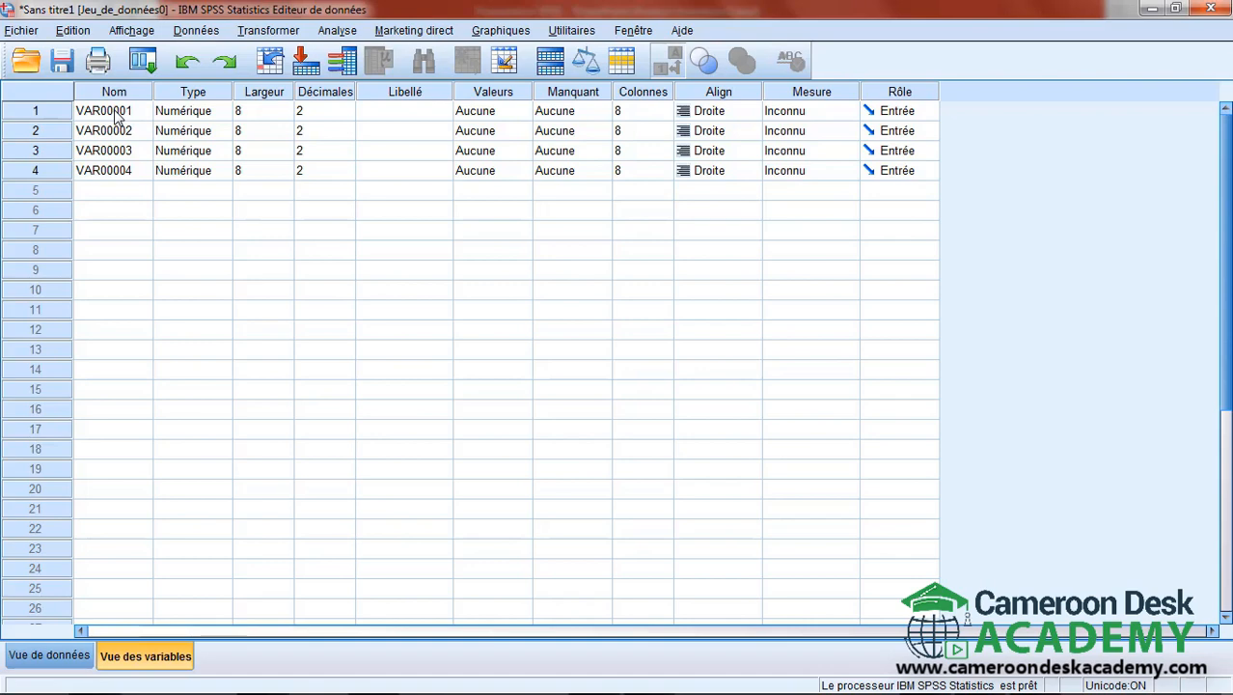
Switch to PowerPoint and review the variable naming rules on slide 28, highlighting the underscore in "ID_Menage"
mouse_move(1087, 691)
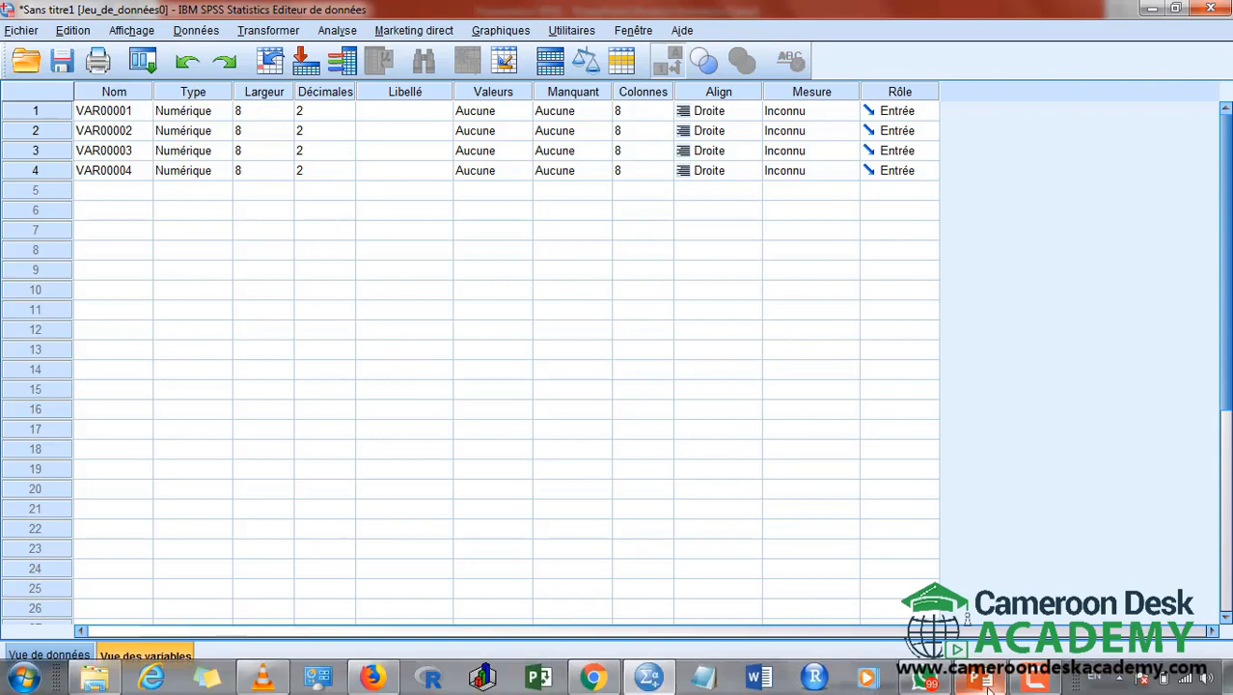
click(986, 687)
click(77, 481)
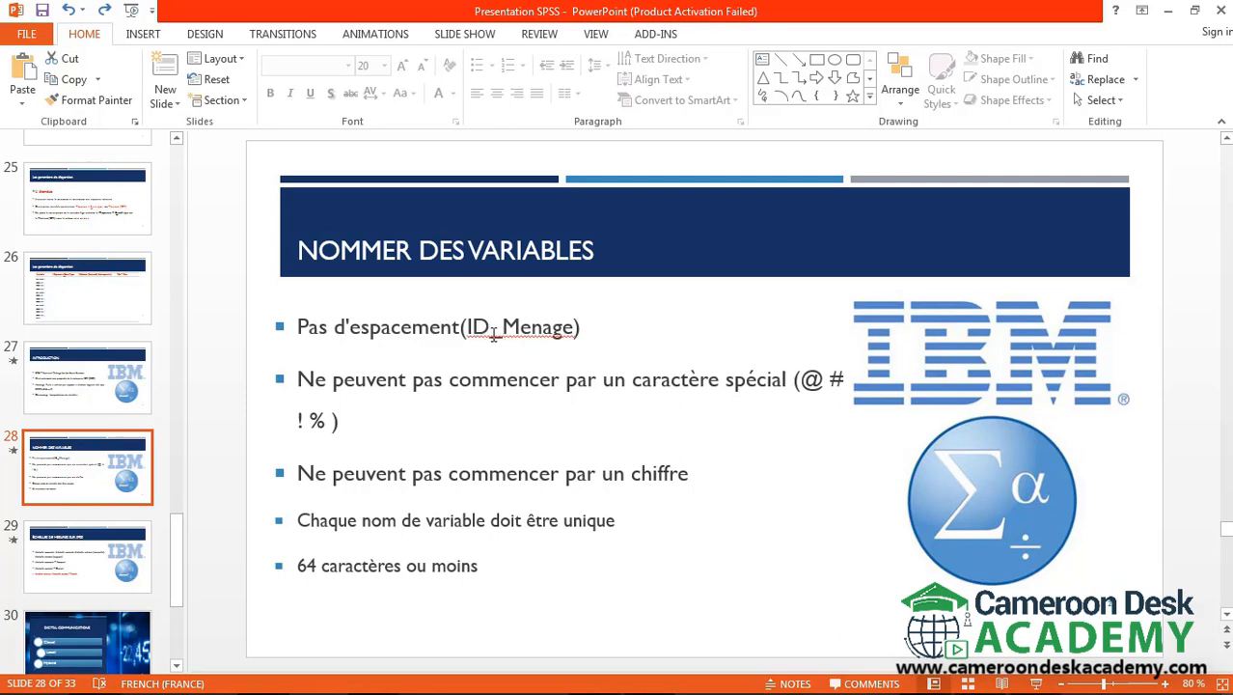
drag(500, 332, 493, 339)
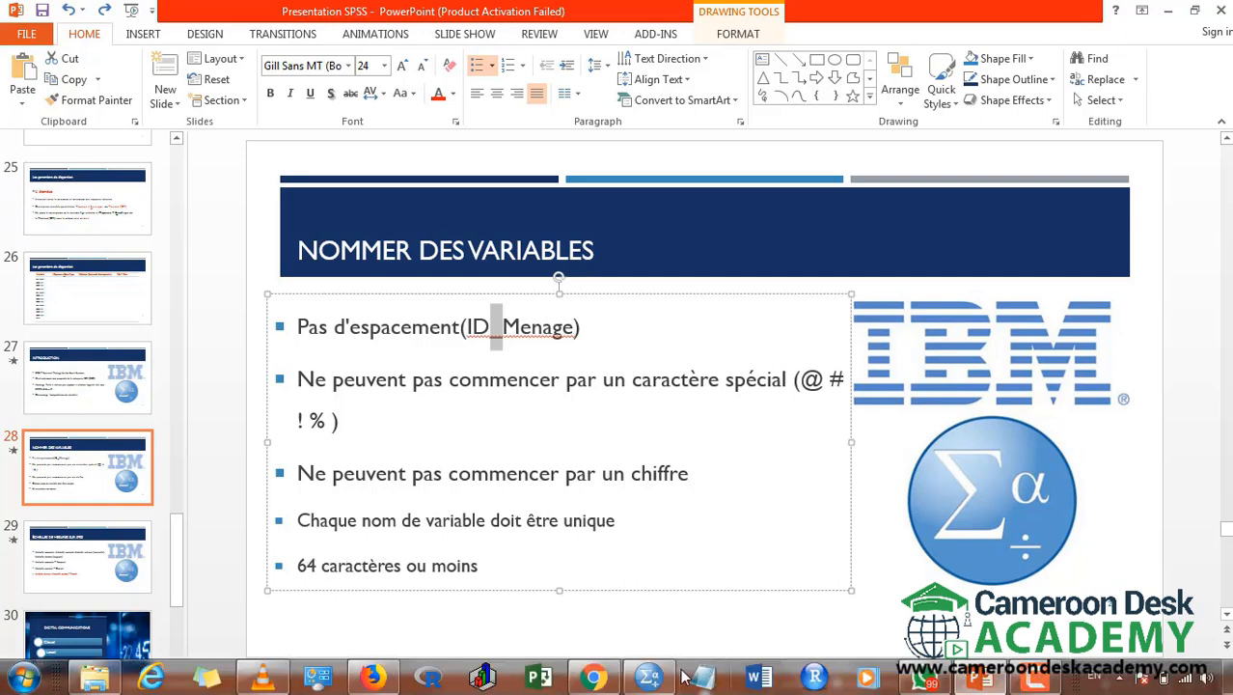
Switch back to SPSS and rename the first variable ID and the second variable Sexe
click(651, 678)
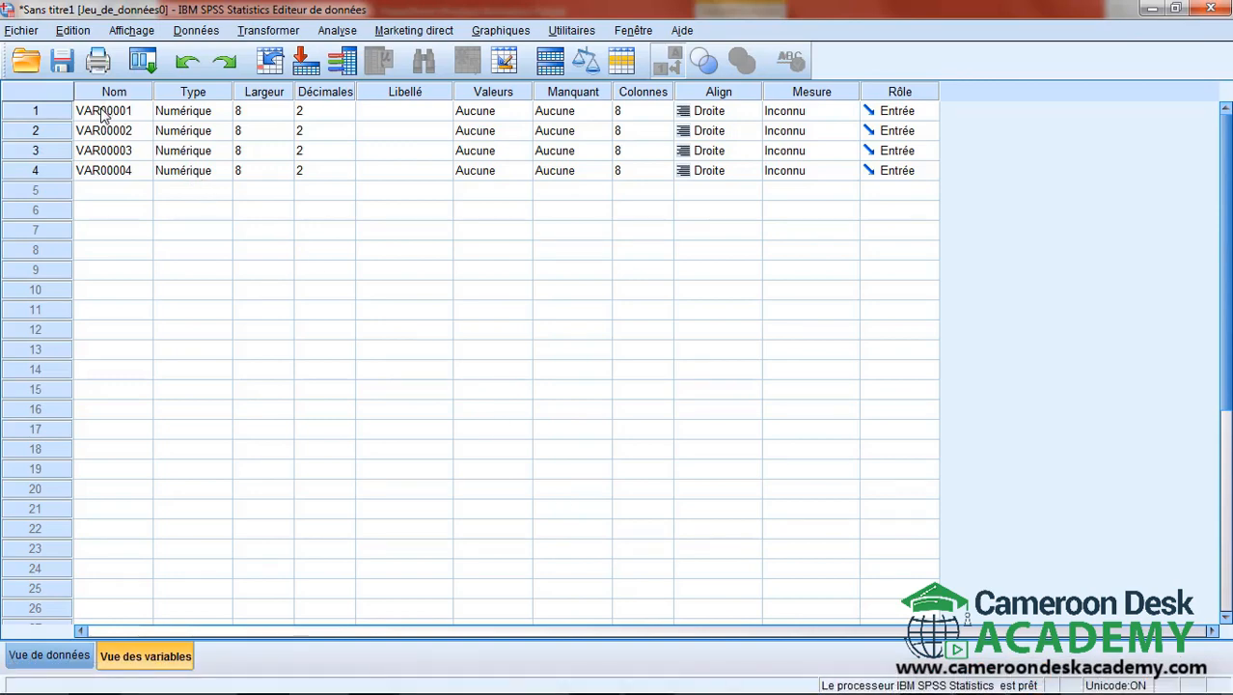
click(103, 112)
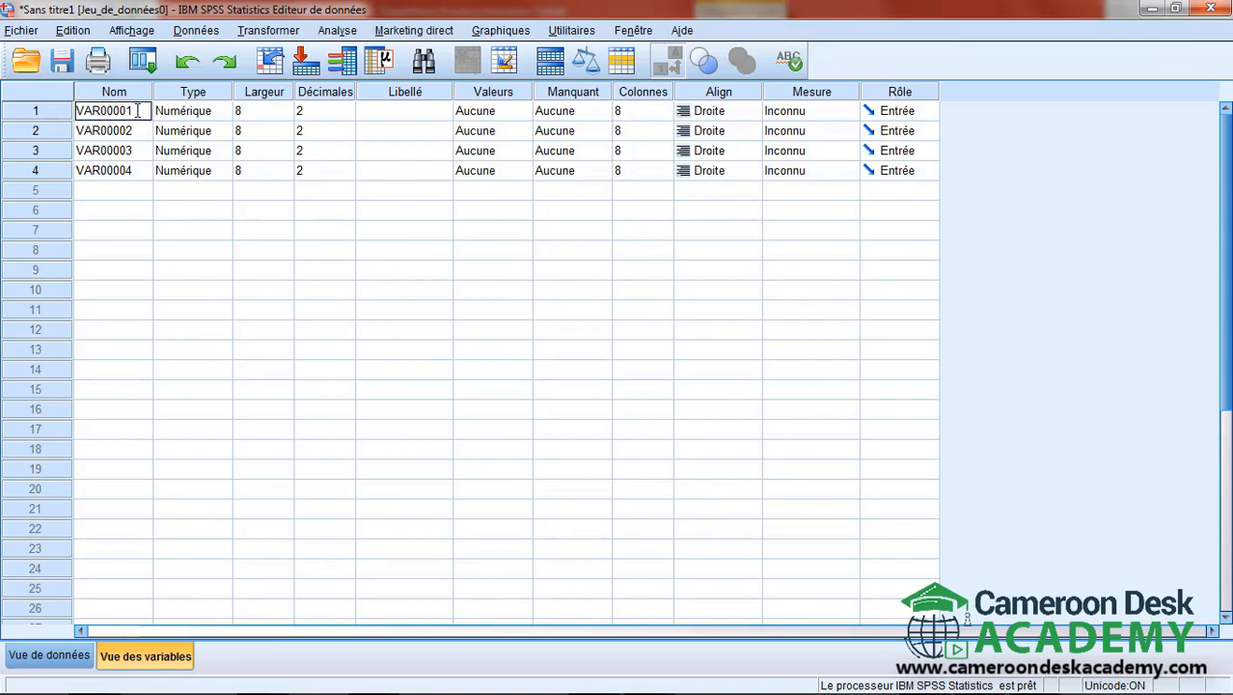
double_click(135, 111)
key(BackSpace)
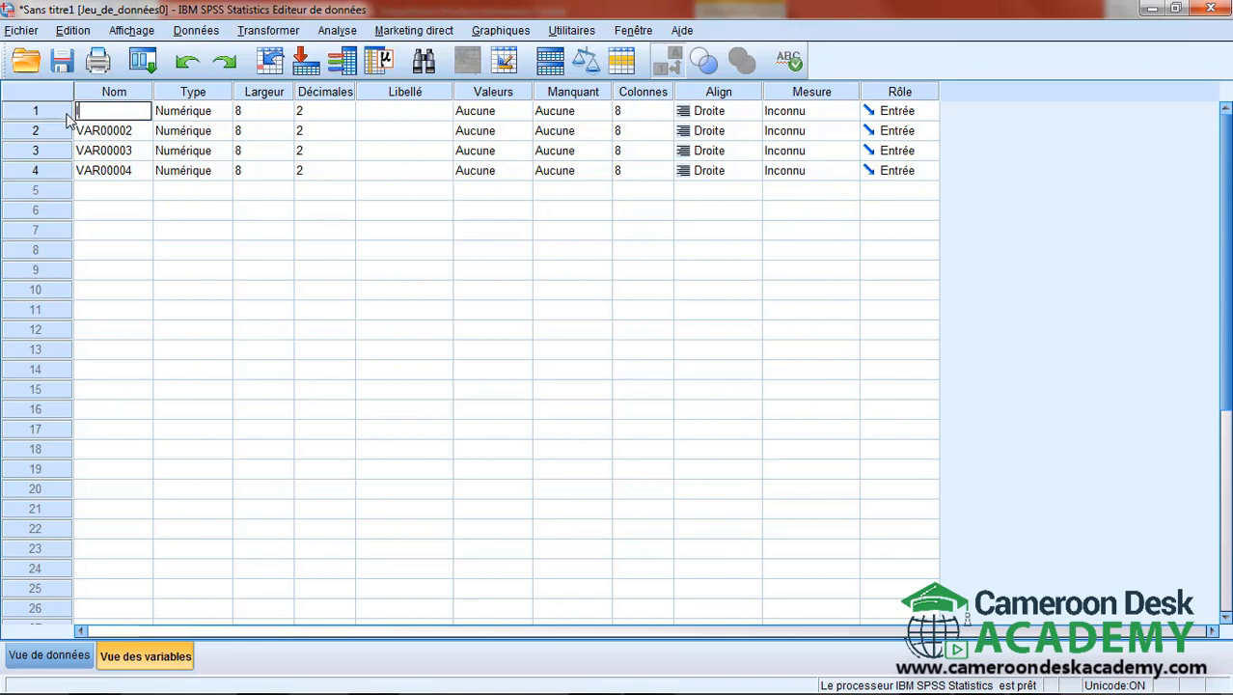
text(ID)
click(94, 129)
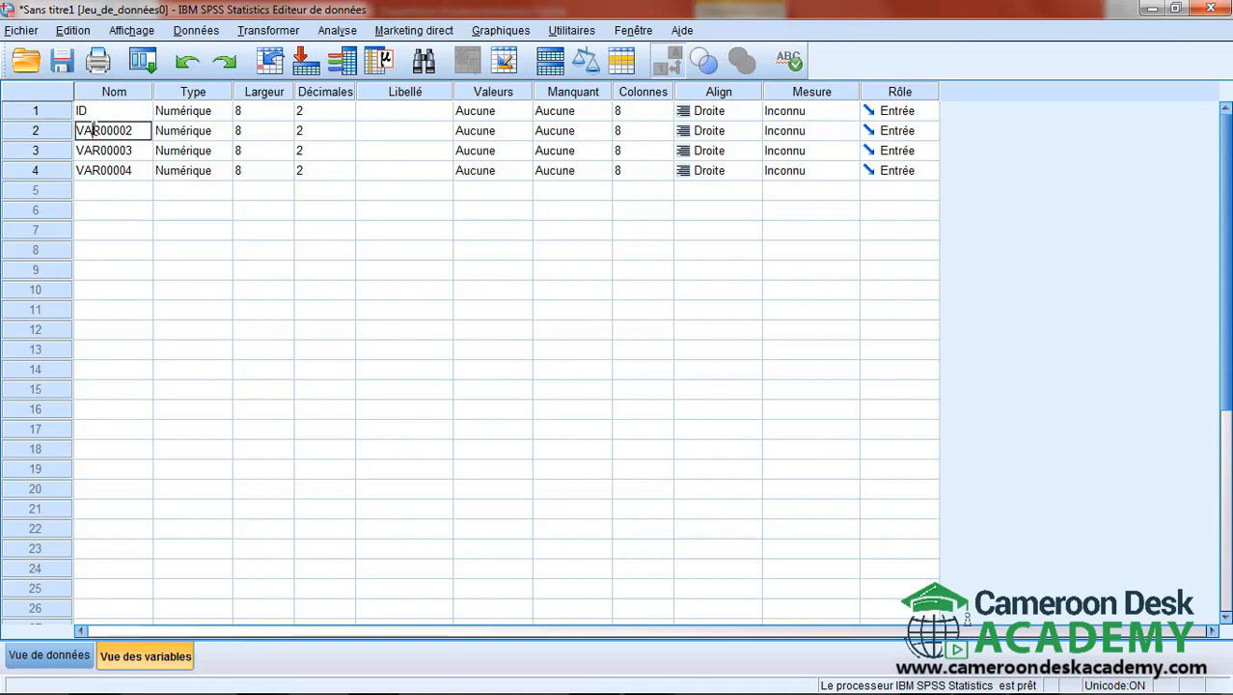
double_click(103, 130)
text(Sexe)
Rename the third variable Taille and the fourth variable Poids
click(99, 151)
double_click(99, 152)
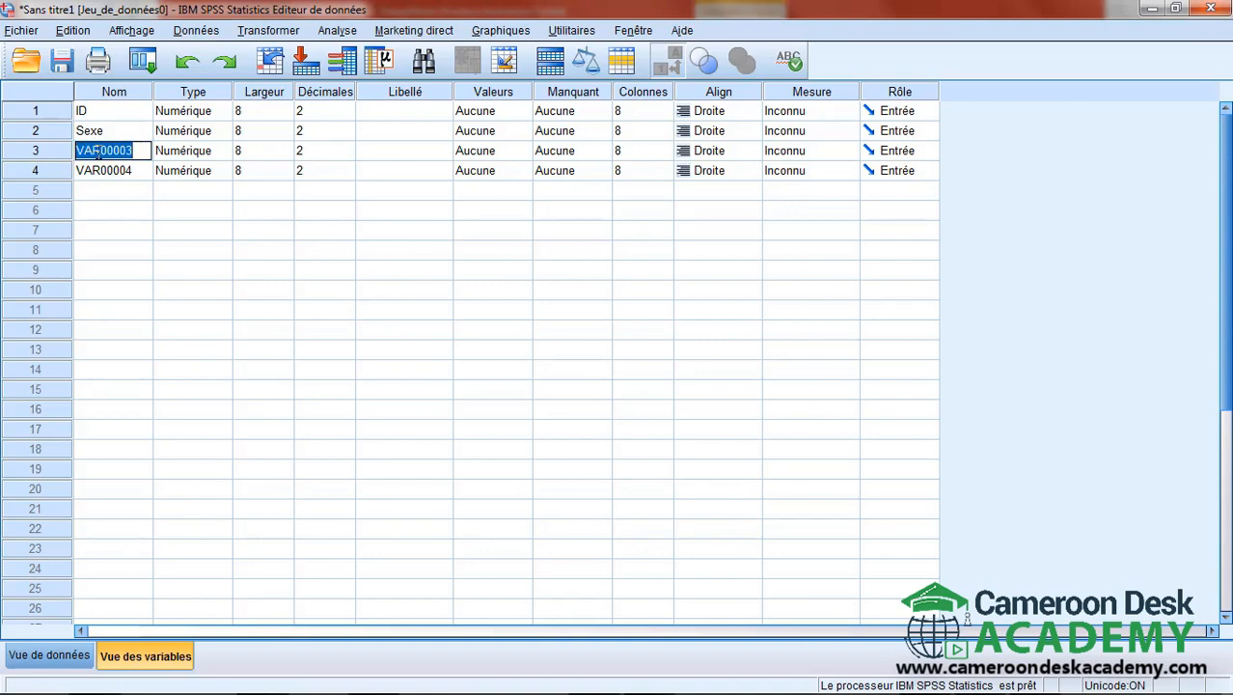
text(Taill)
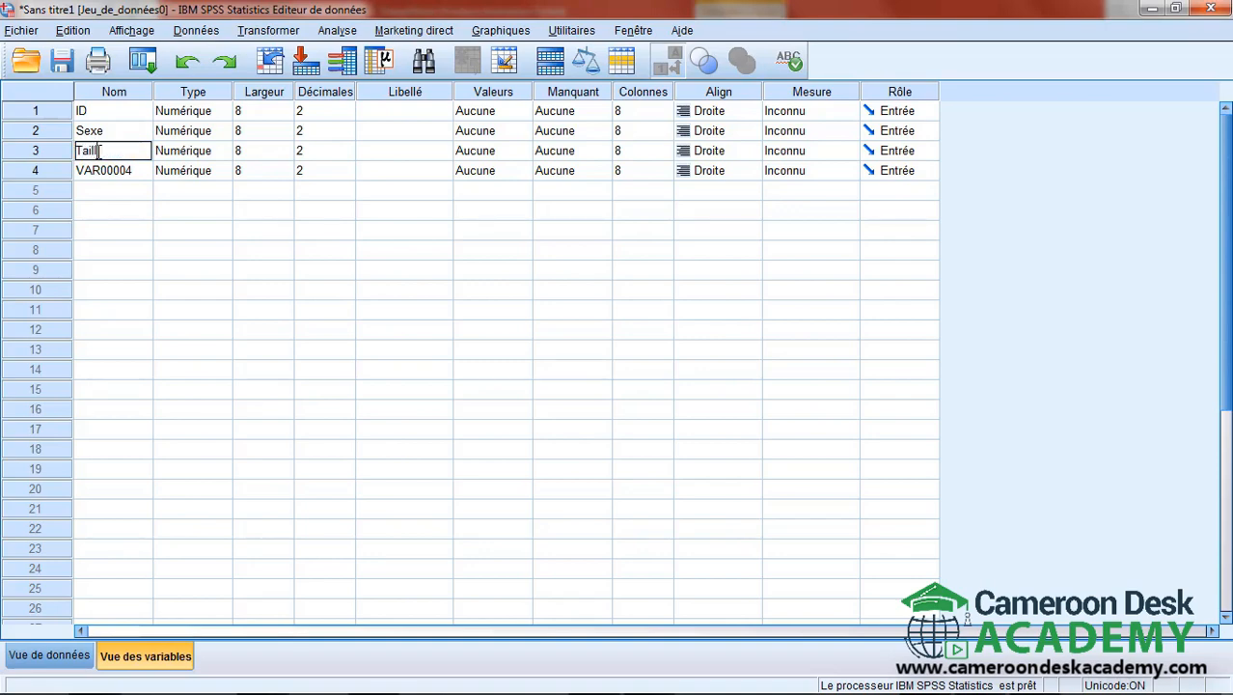
text(e)
click(105, 168)
key(BackSpace)
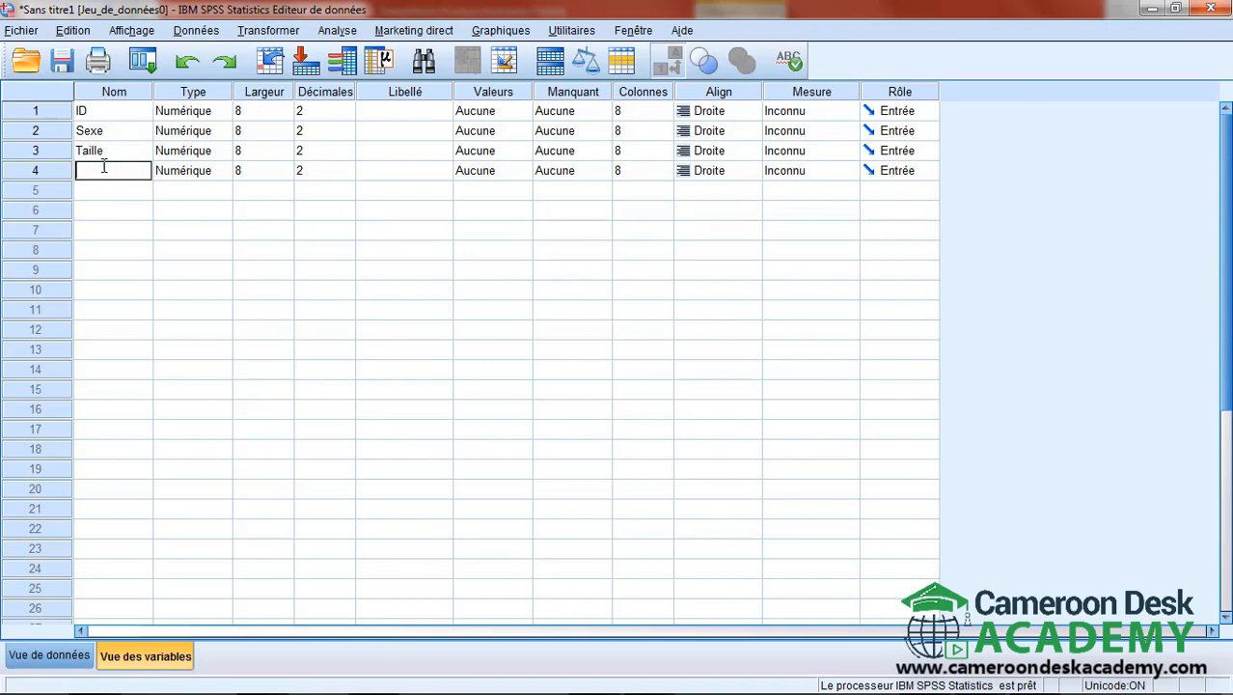
text(Poids)
Widen the Libellé column and label the ID variable "Identification des menages"
drag(453, 88, 575, 87)
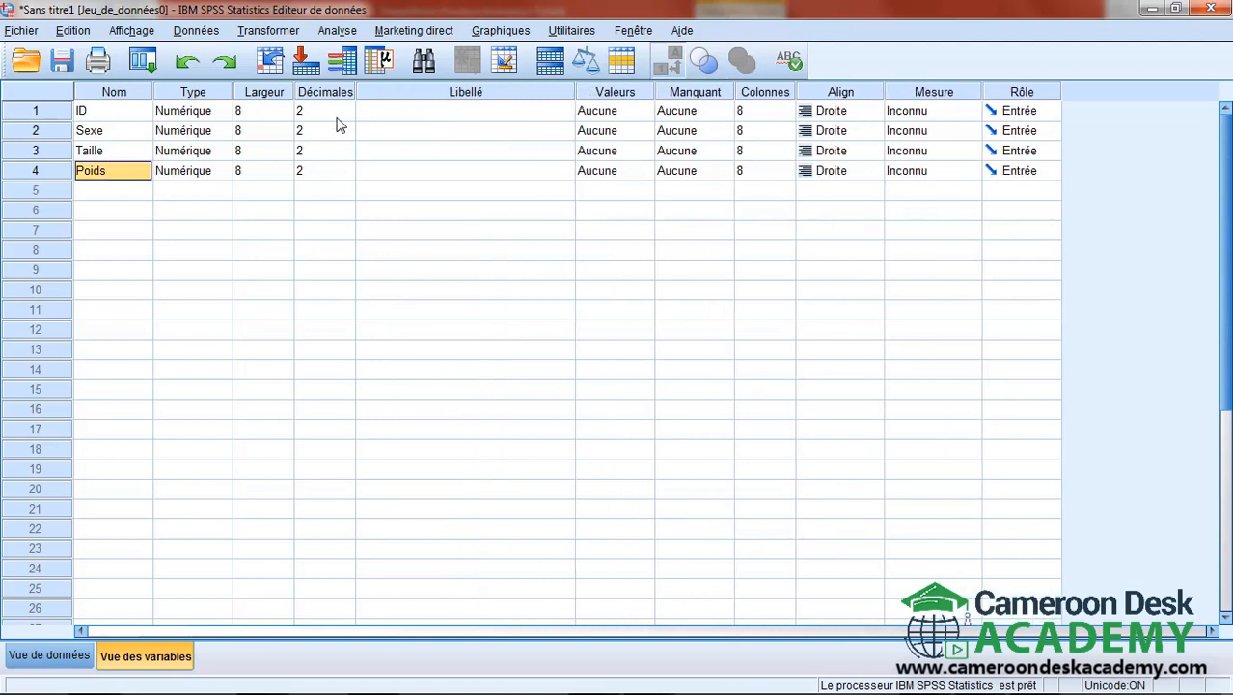
click(381, 111)
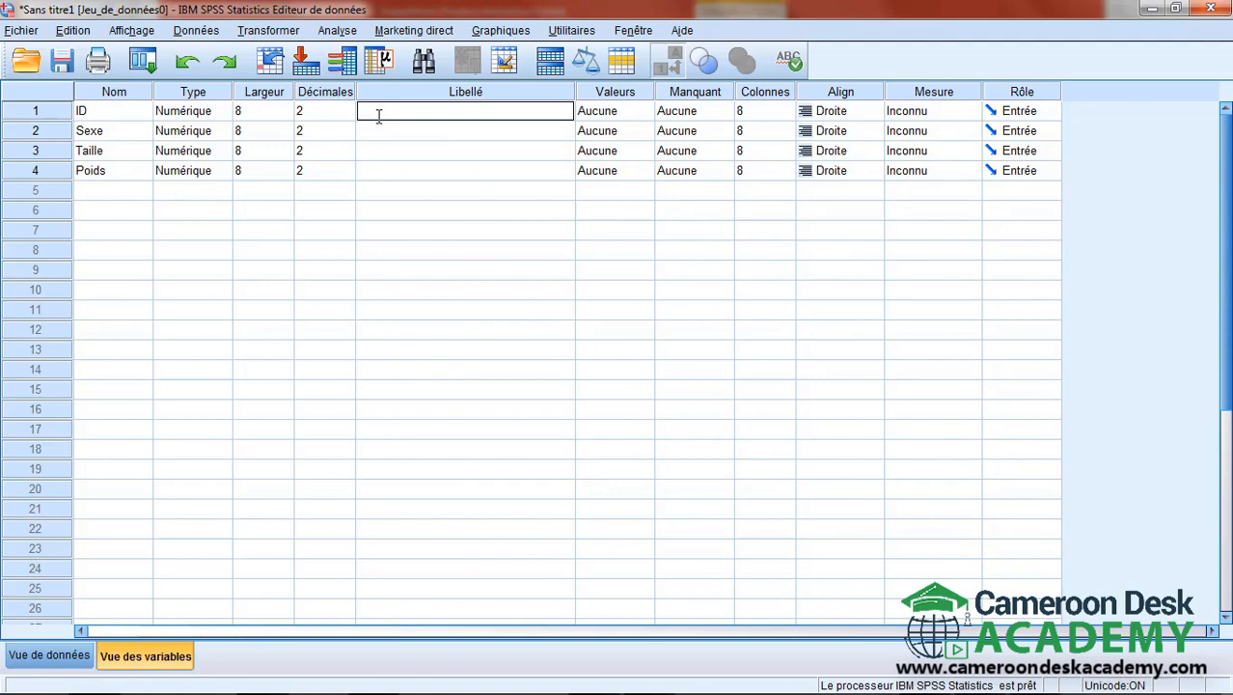
text(Identificatio des menages)
double_click(387, 133)
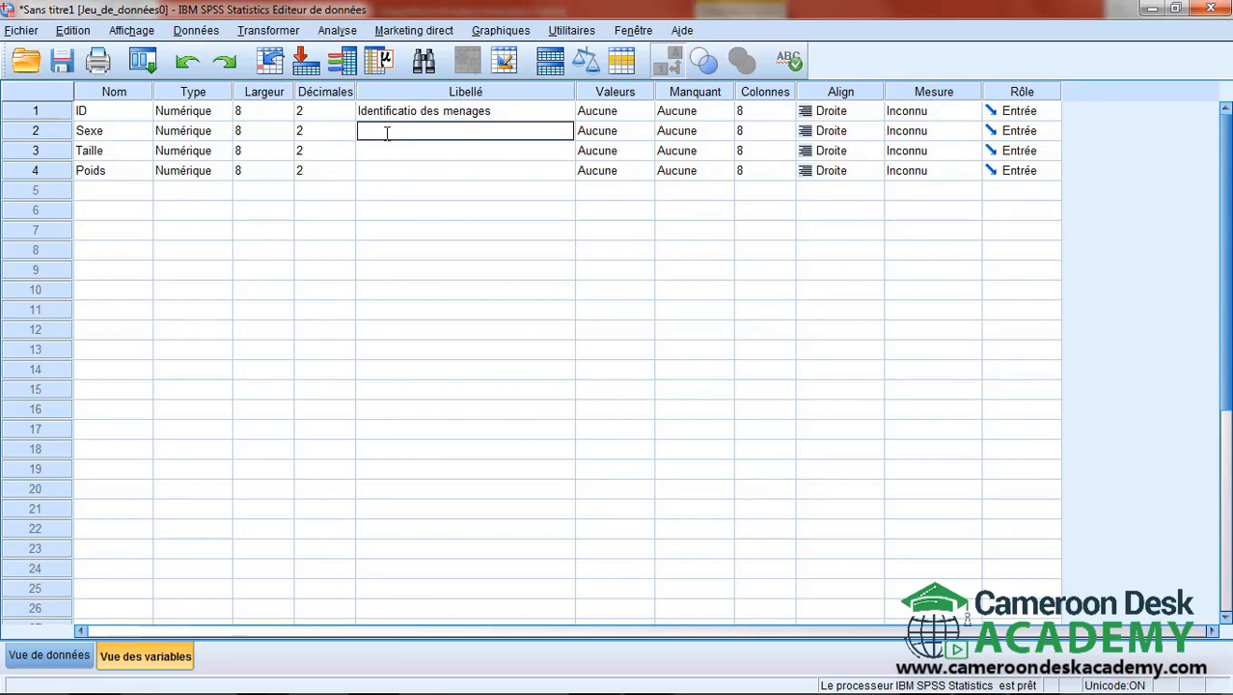
double_click(422, 111)
text(n)
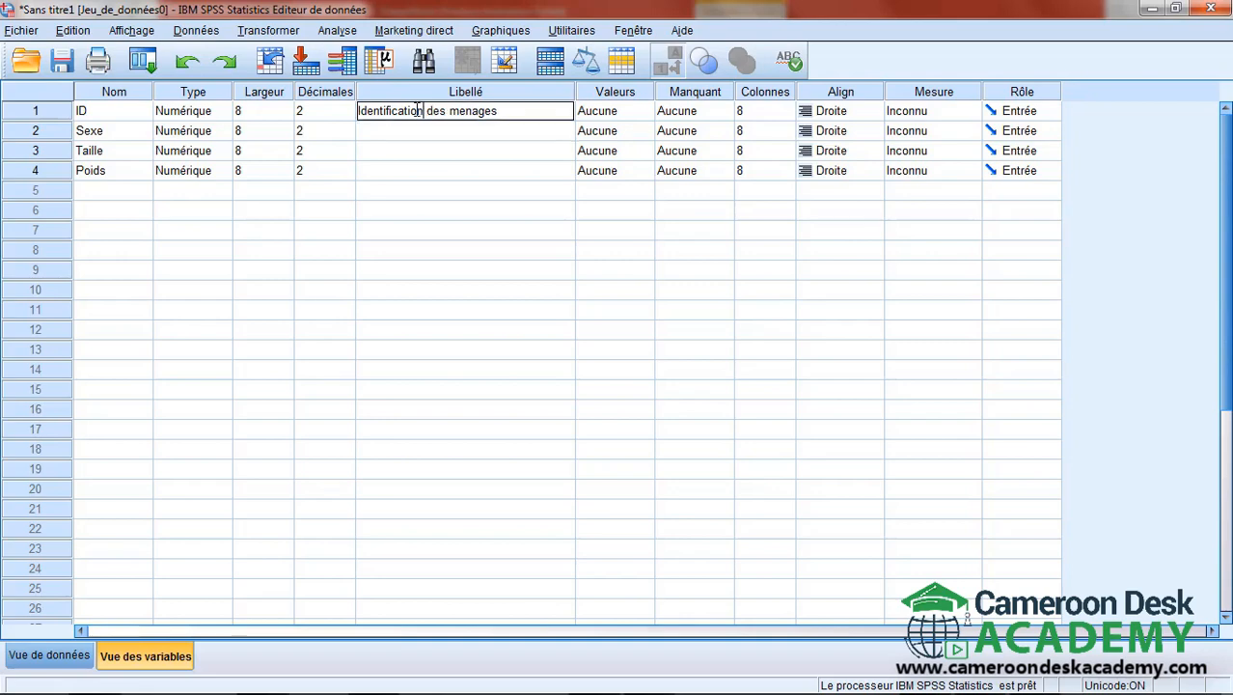
Label the Taille variable "Taille en cm" and the Poids variable "Poids en kg"
double_click(373, 151)
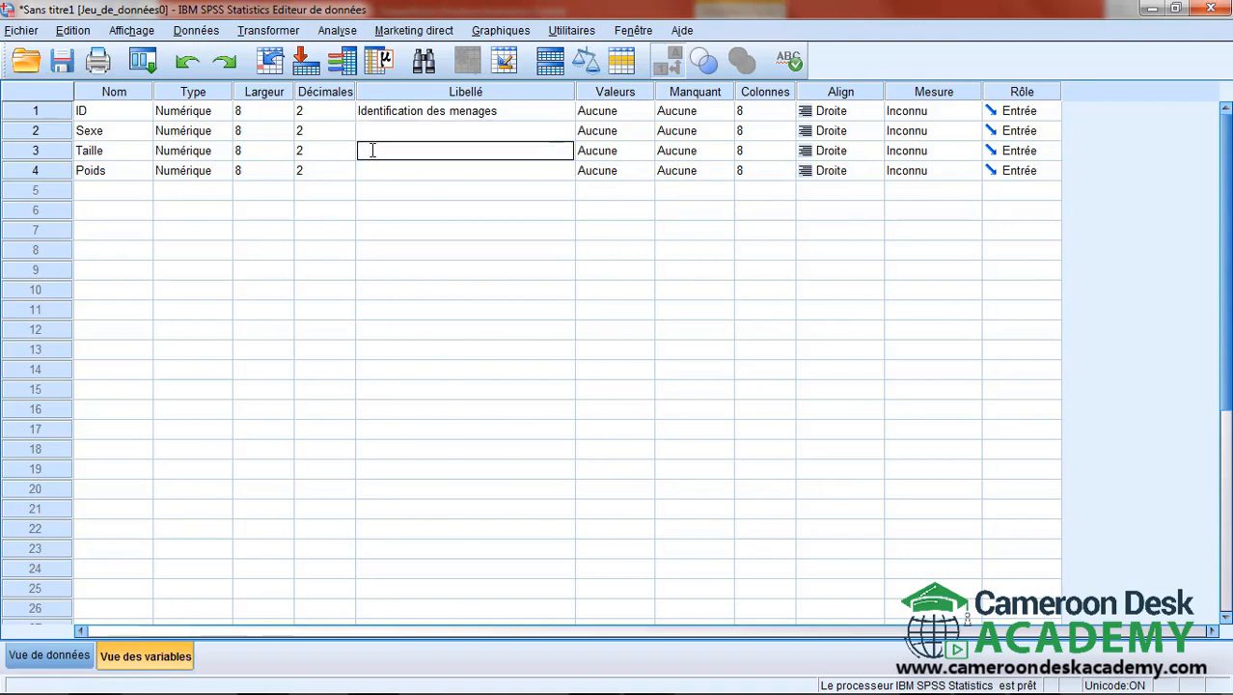
text(Taille en cm)
click(371, 170)
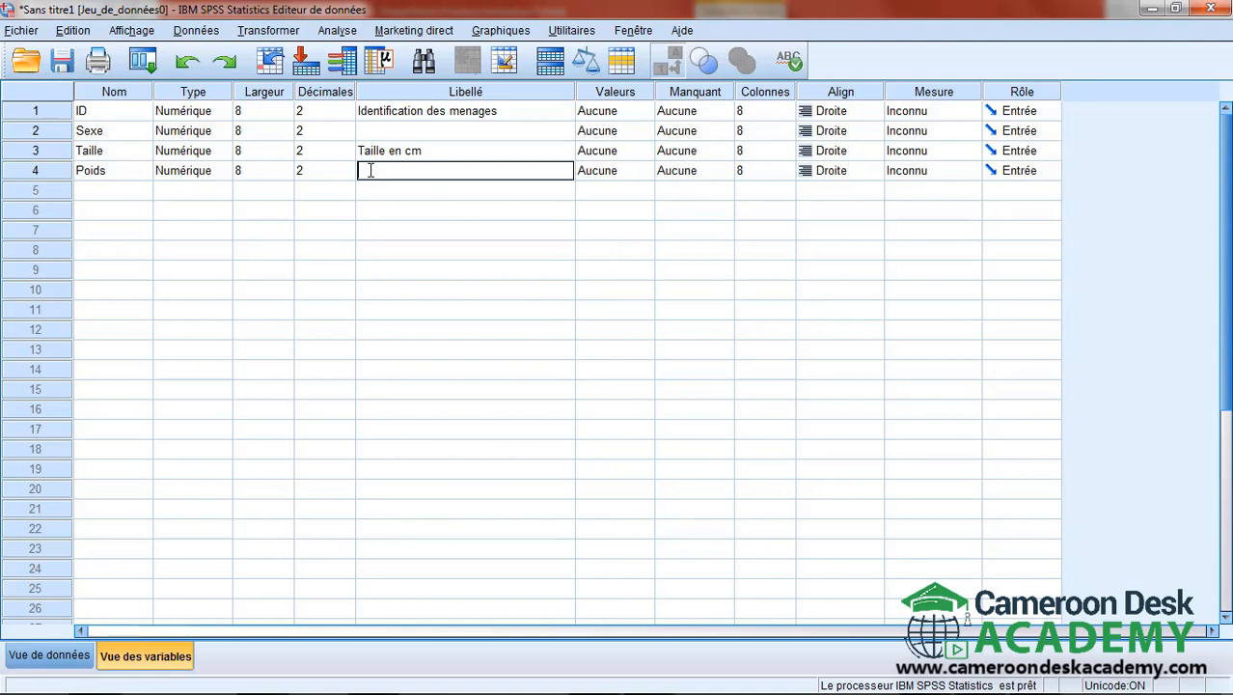
text(Poids en kg)
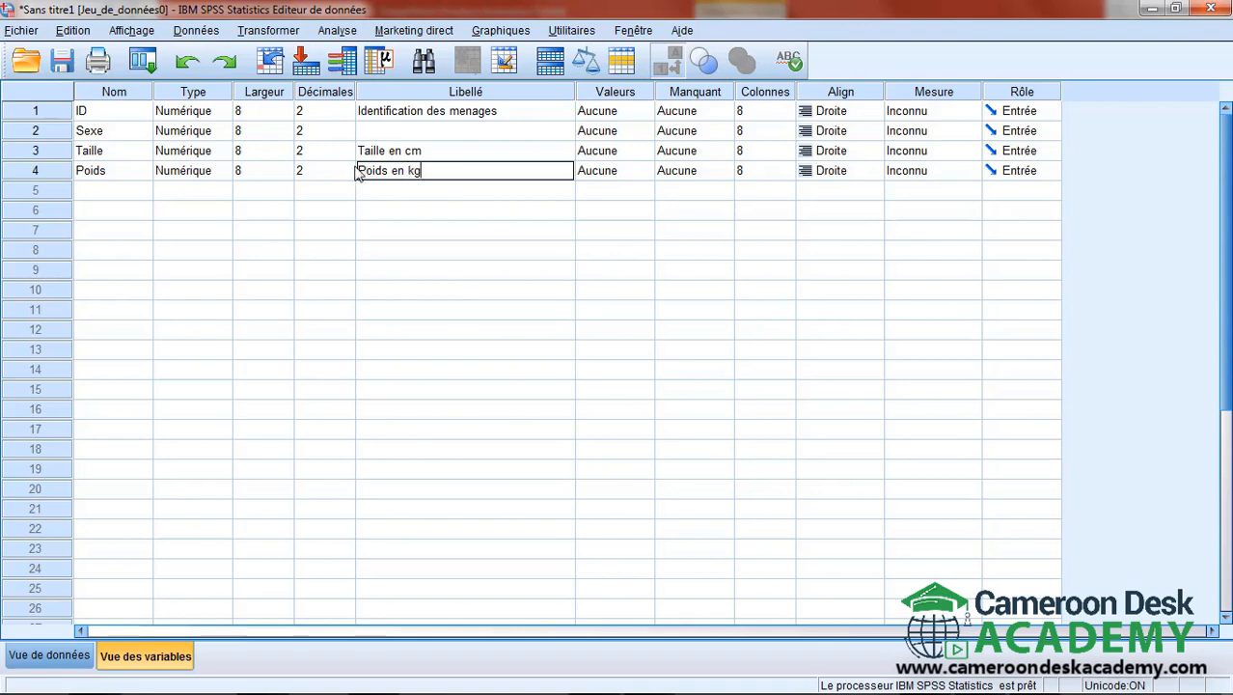
Review the variable type options for ID and accept the Numérique type
click(205, 113)
click(221, 111)
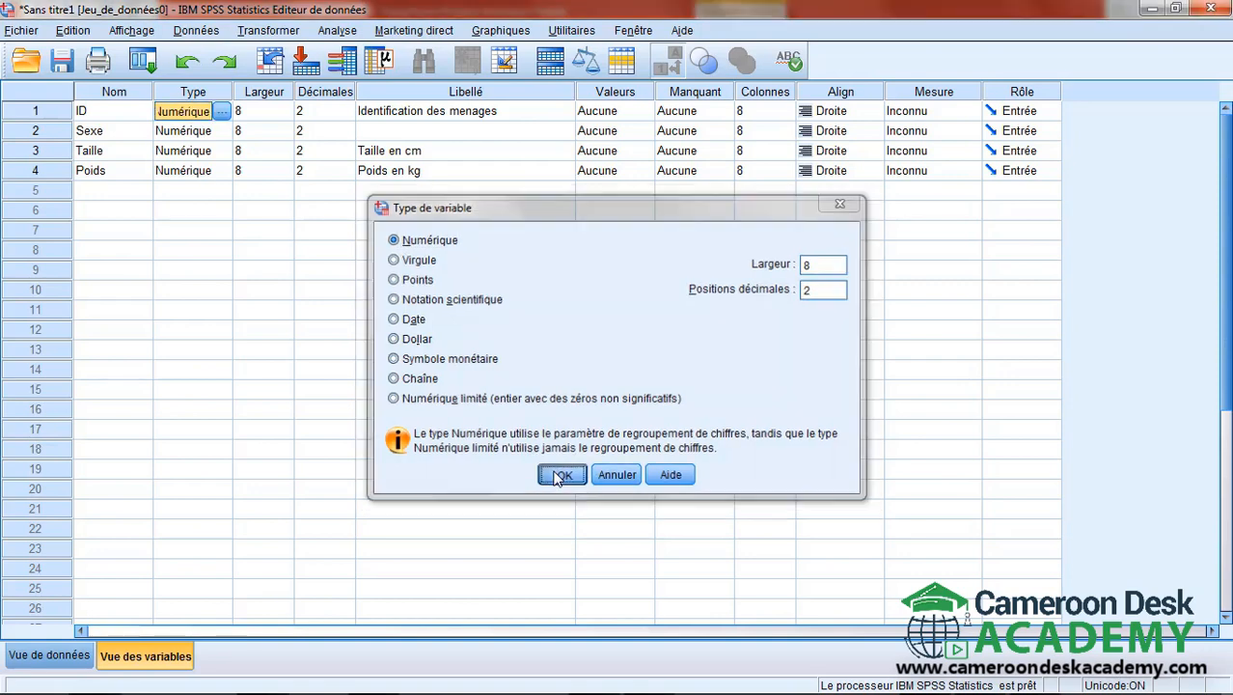
click(560, 476)
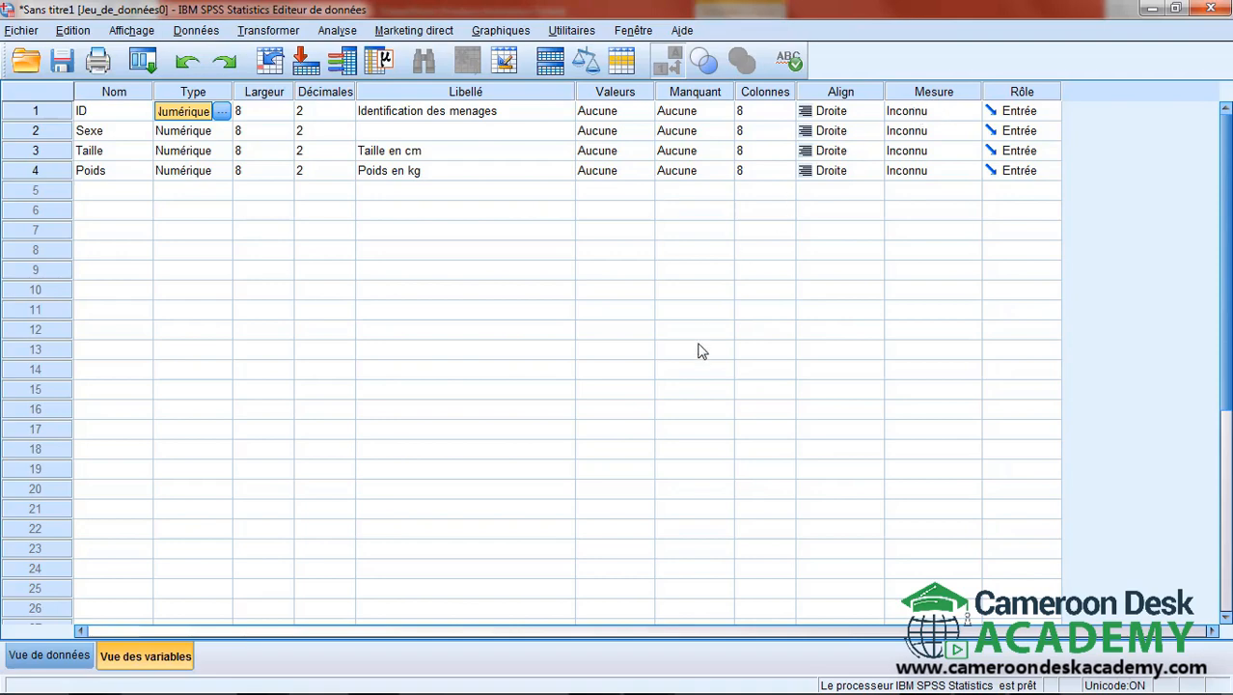
Switch to the PowerPoint presentation and show the slide on measurement scales in SPSS
click(1003, 681)
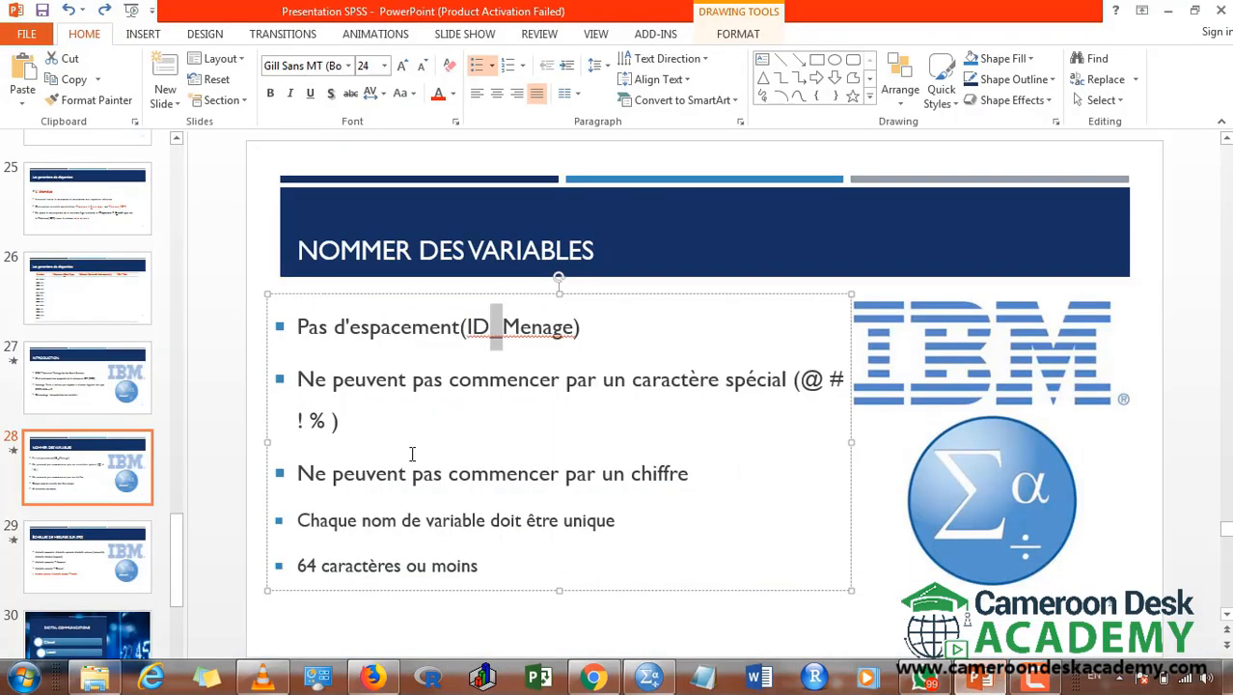
click(132, 547)
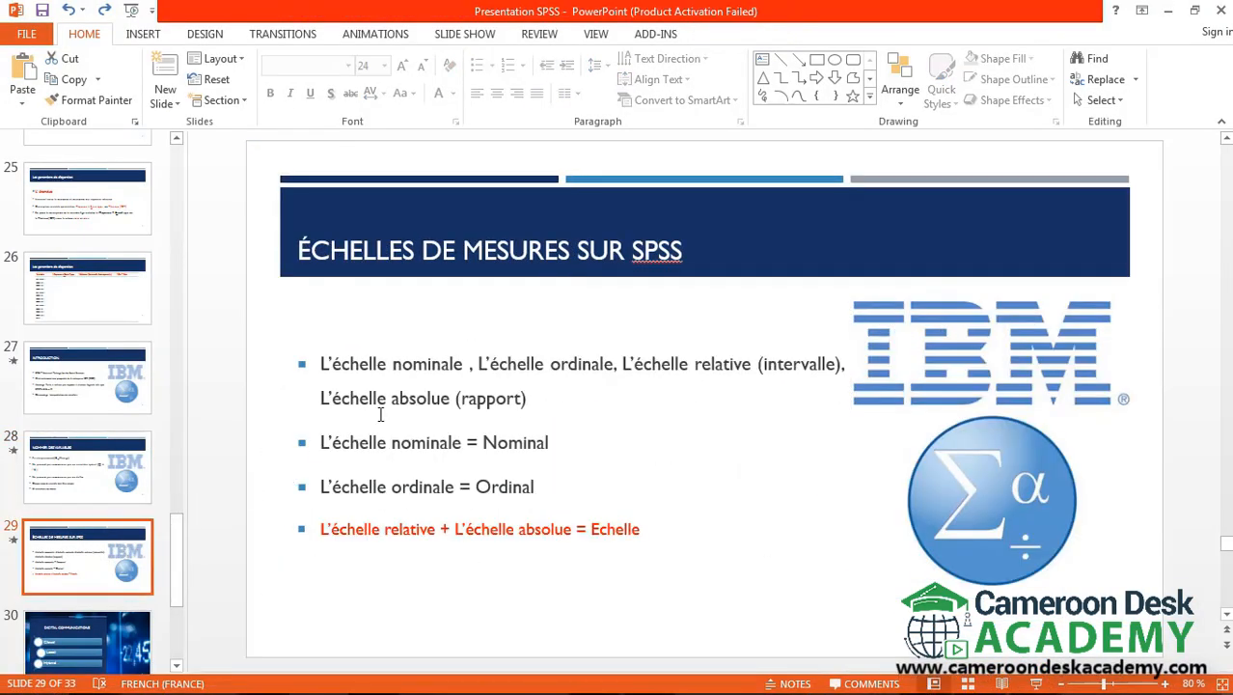
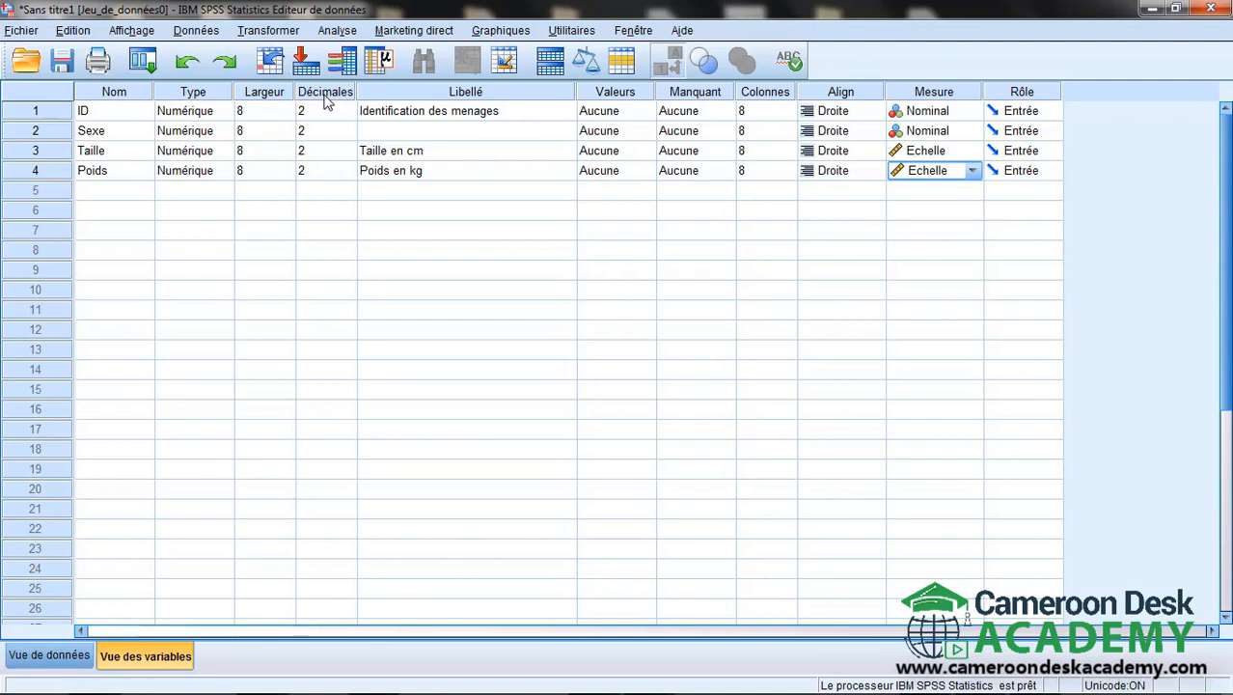
Set the decimals of the ID and Sexe variables to 0 and check the decimals of Taille and Poids
click(310, 112)
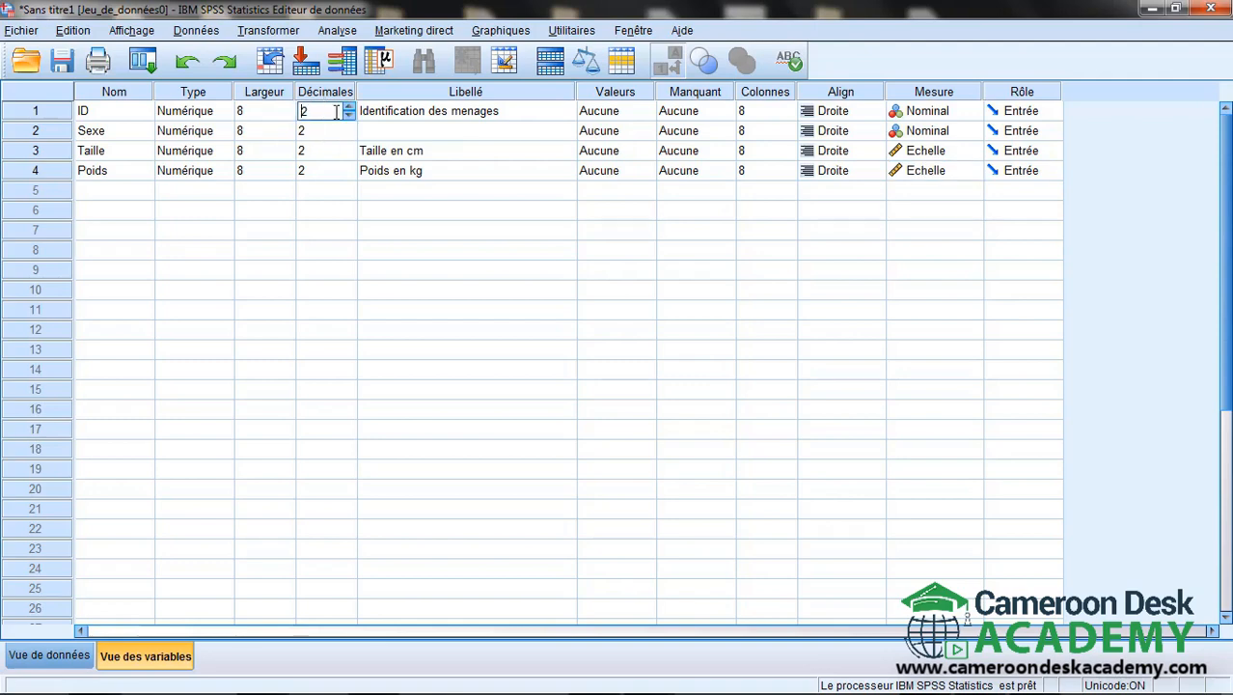
click(348, 116)
click(345, 131)
click(348, 135)
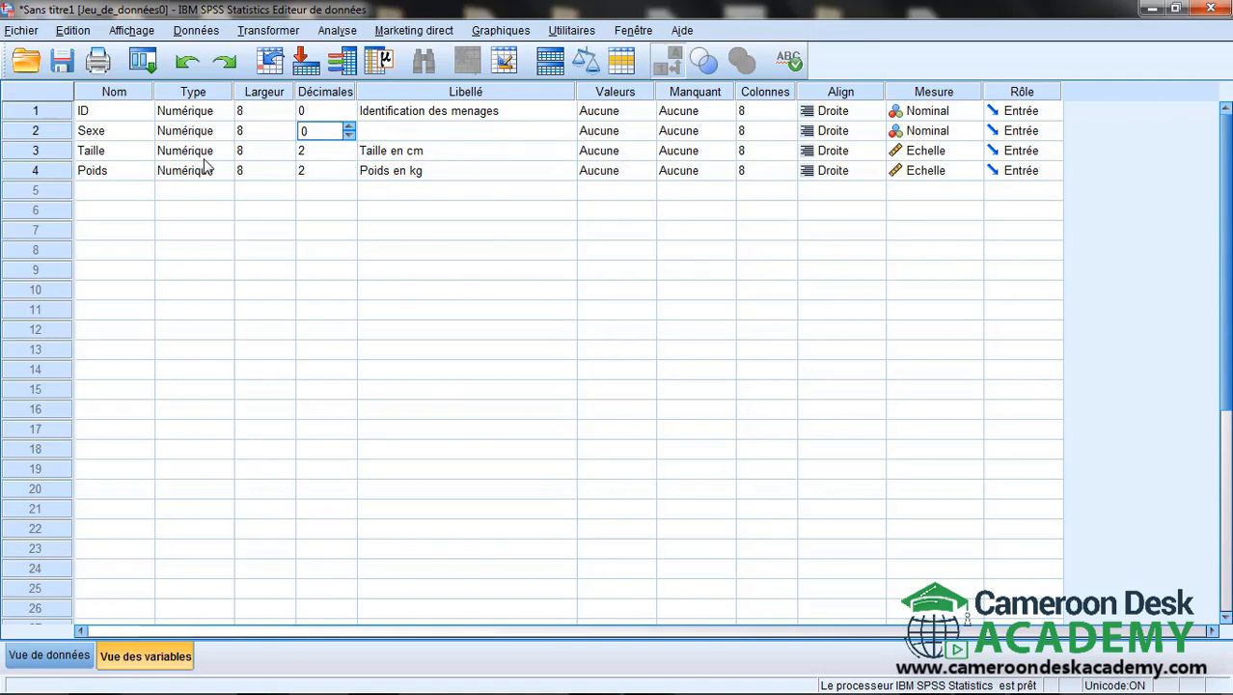
click(326, 151)
click(315, 171)
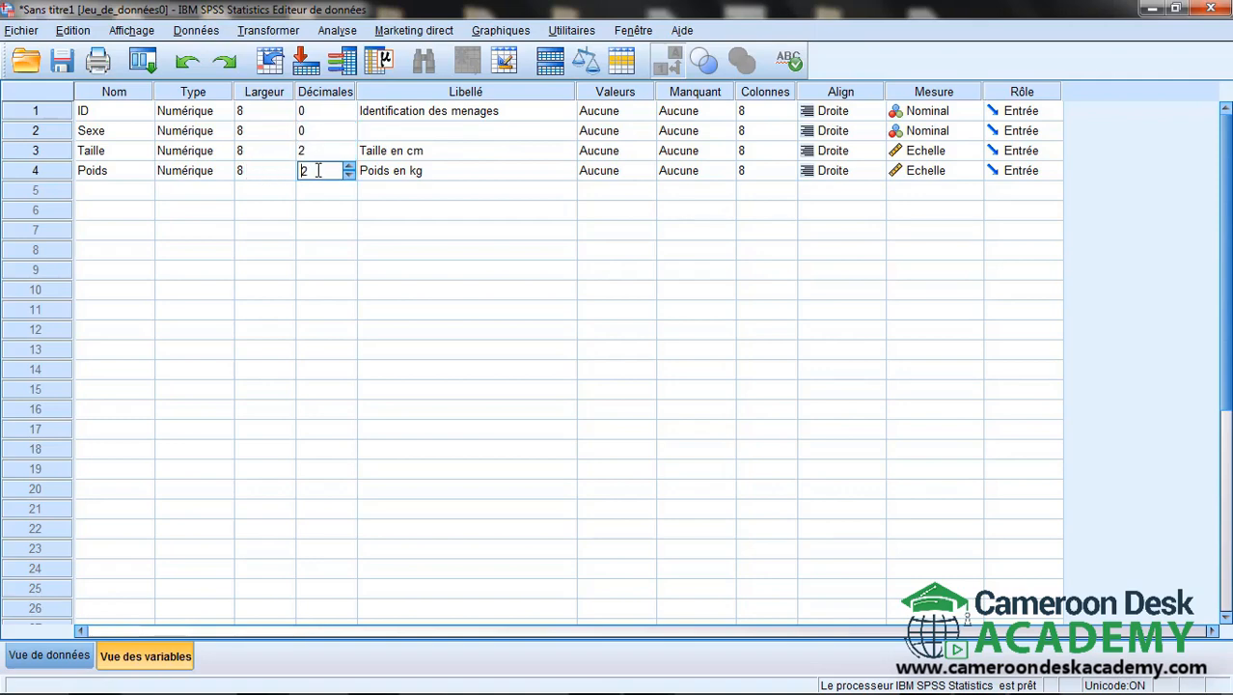
click(329, 151)
click(325, 171)
Try out different Colonnes widths for the ID variable, including 10
click(761, 111)
click(788, 108)
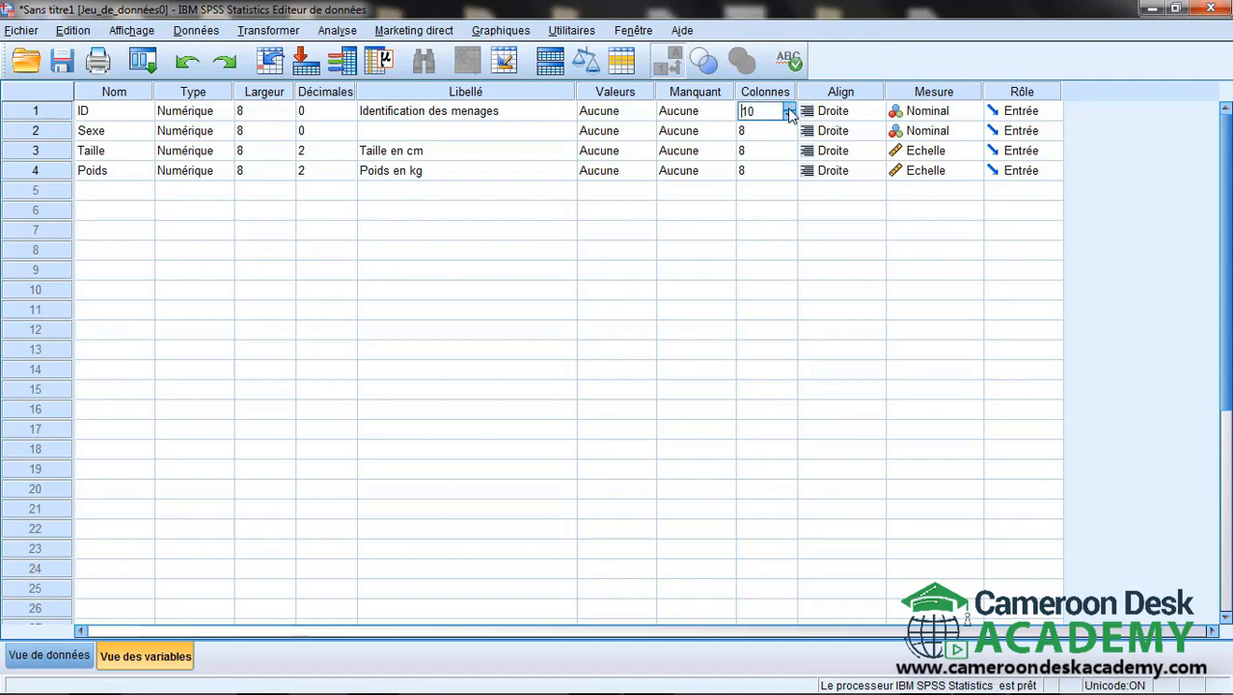
click(789, 115)
Narrow the ID column in the data view to a width of 9 and check its Colonnes value in the variable view
click(47, 656)
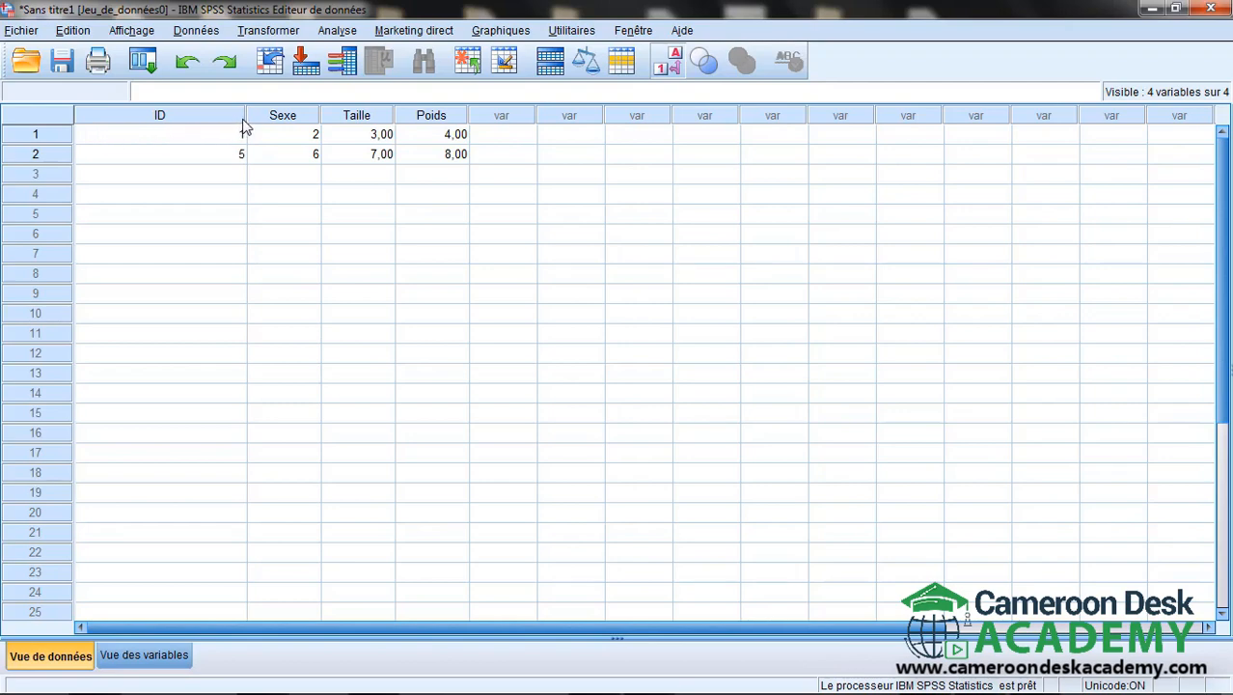
drag(244, 116, 155, 119)
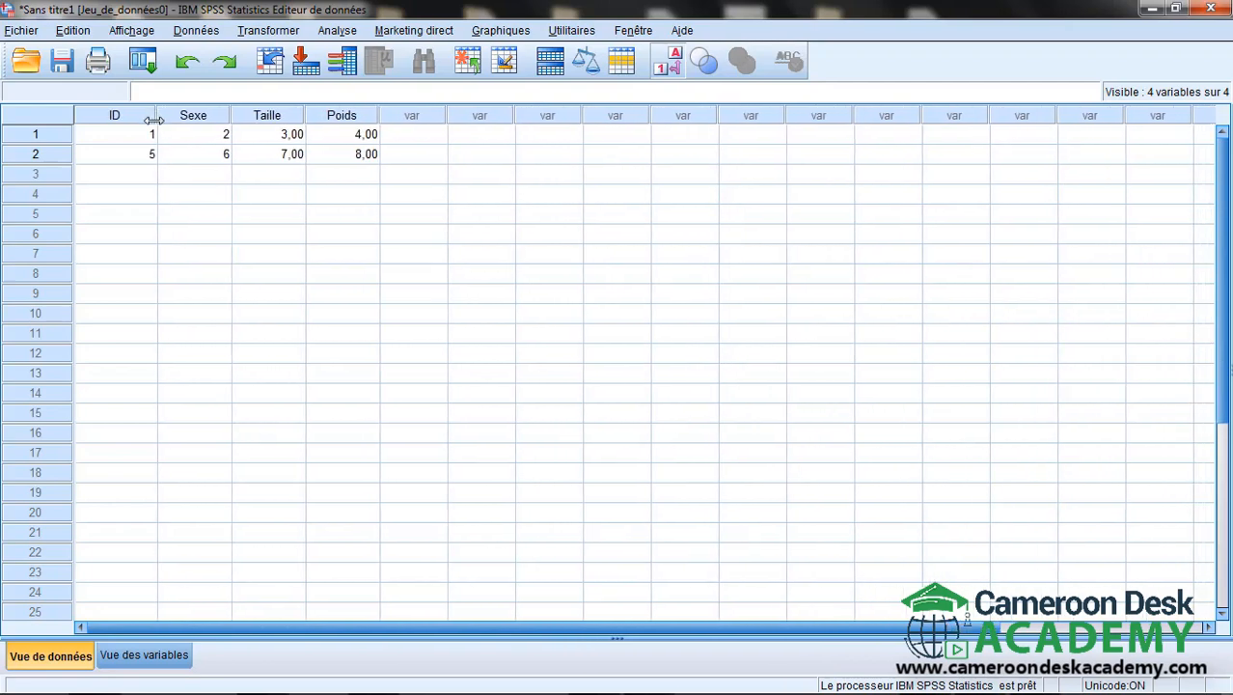
click(123, 662)
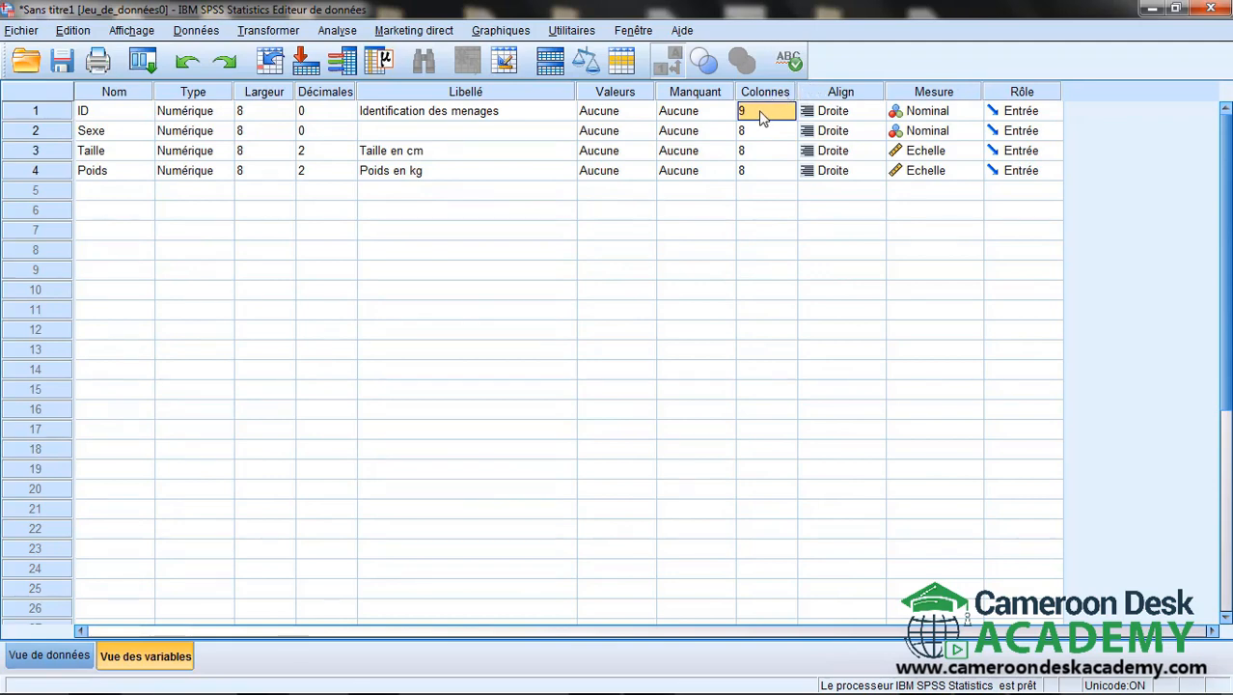
click(40, 655)
mouse_move(154, 114)
mouse_down()
mouse_move(297, 116)
mouse_move(154, 118)
mouse_up()
click(124, 655)
Set the alignment of the ID and Sexe variables to Centre and check it in the data view
click(846, 114)
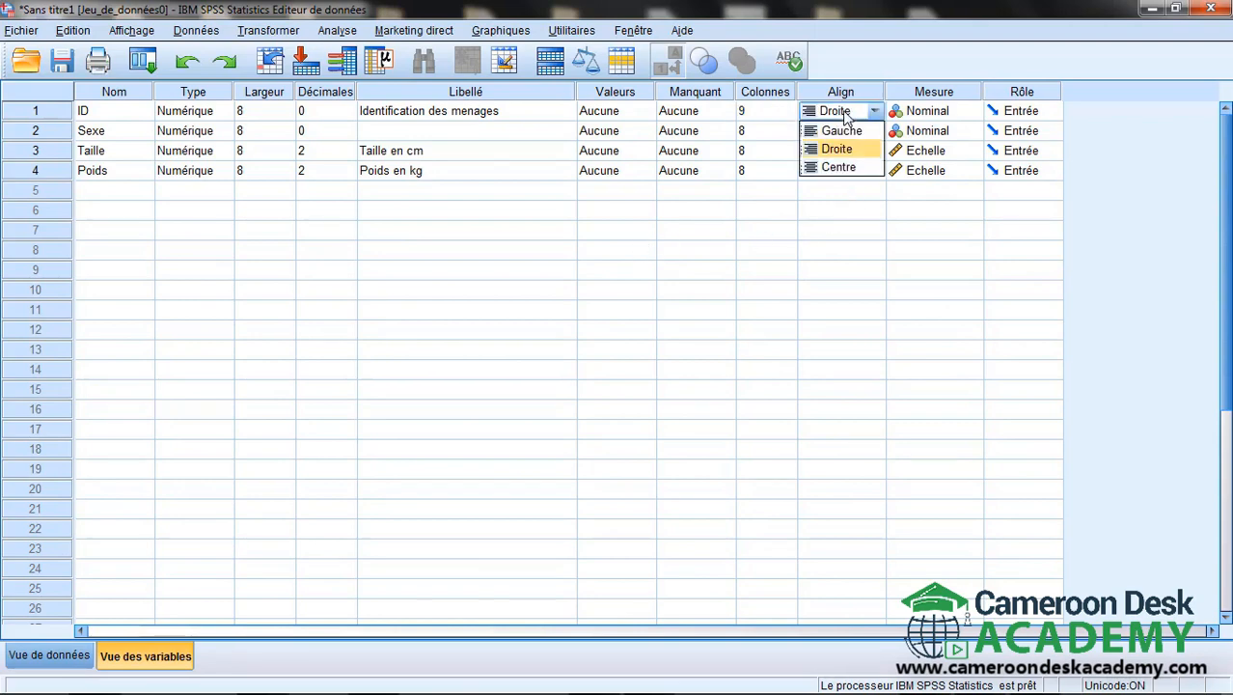
click(846, 129)
click(846, 115)
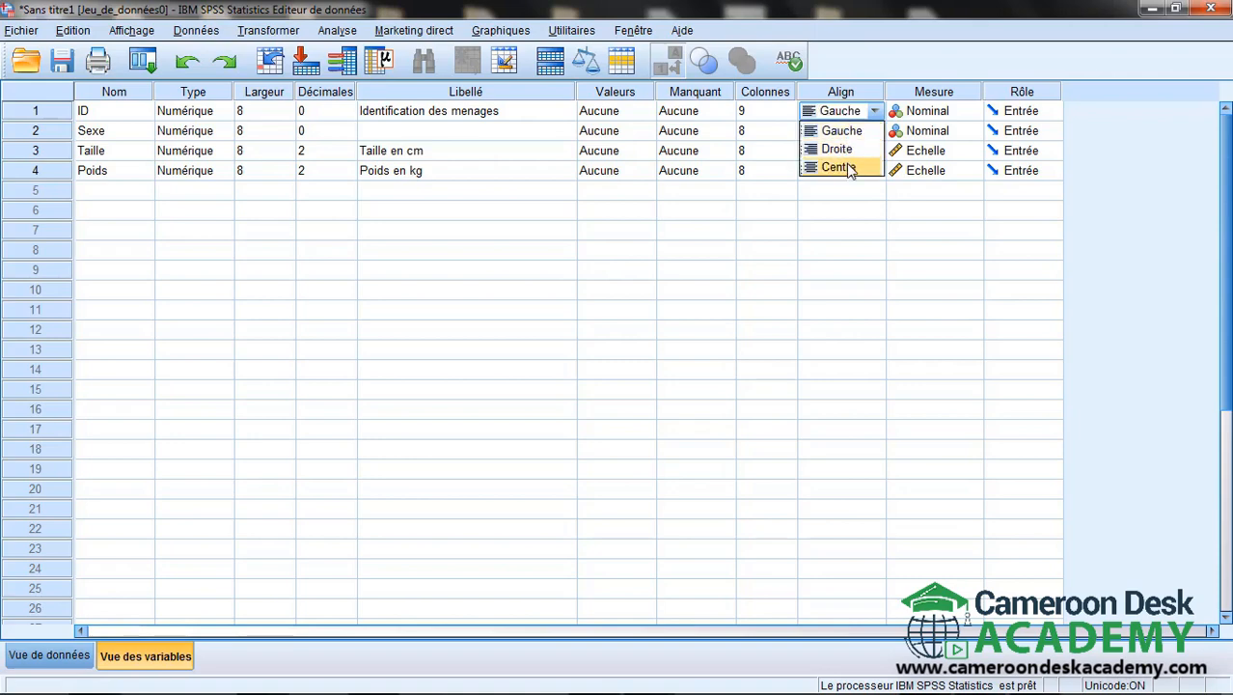
click(848, 168)
click(838, 135)
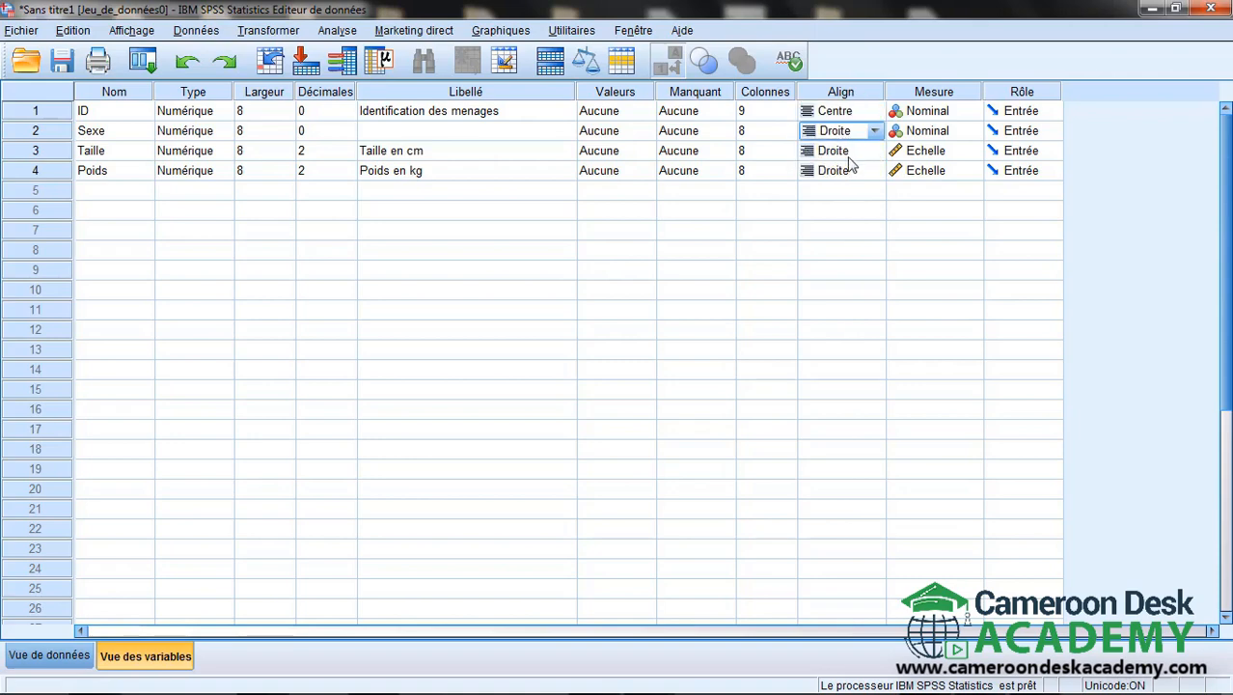
click(847, 136)
click(839, 186)
click(57, 657)
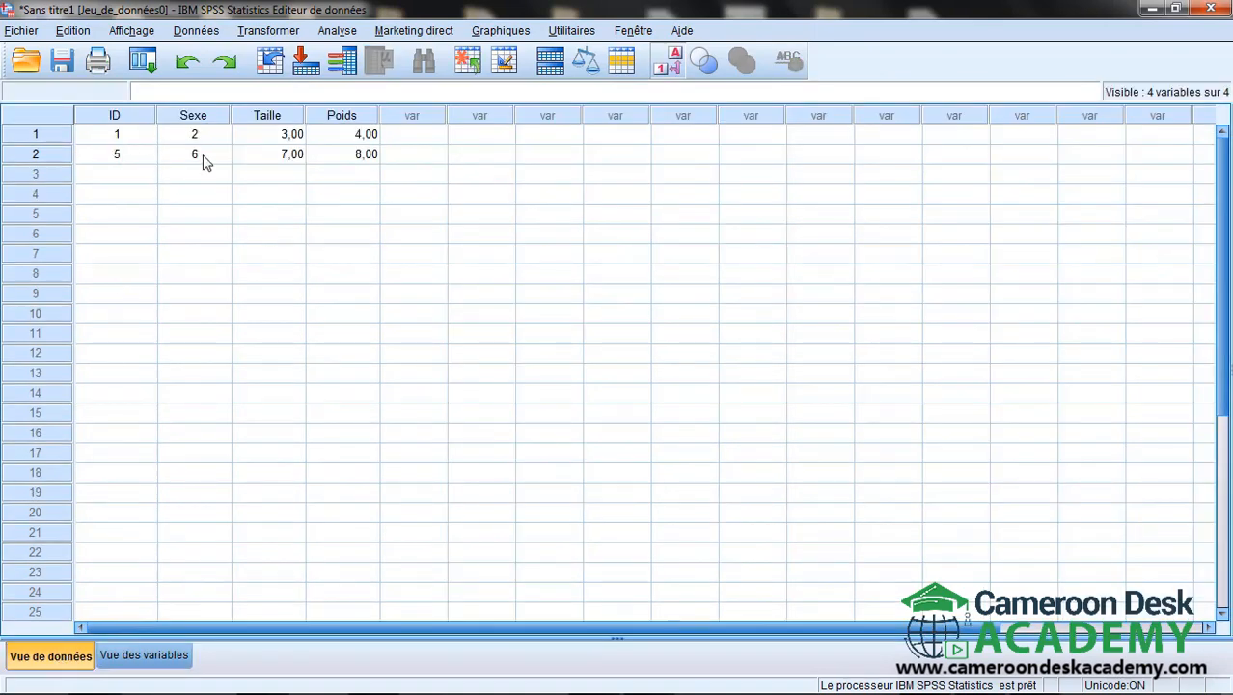
click(169, 657)
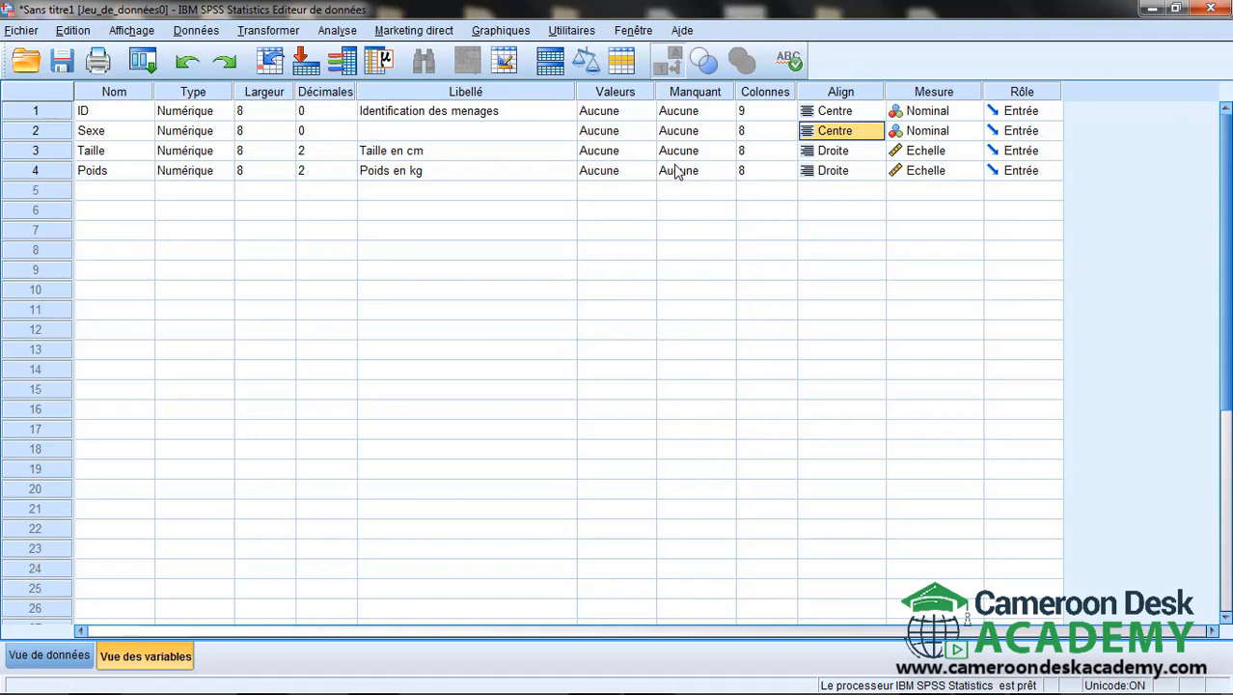
Add a fifth variable named newvar with the label "ma nouvelle variable"
click(87, 190)
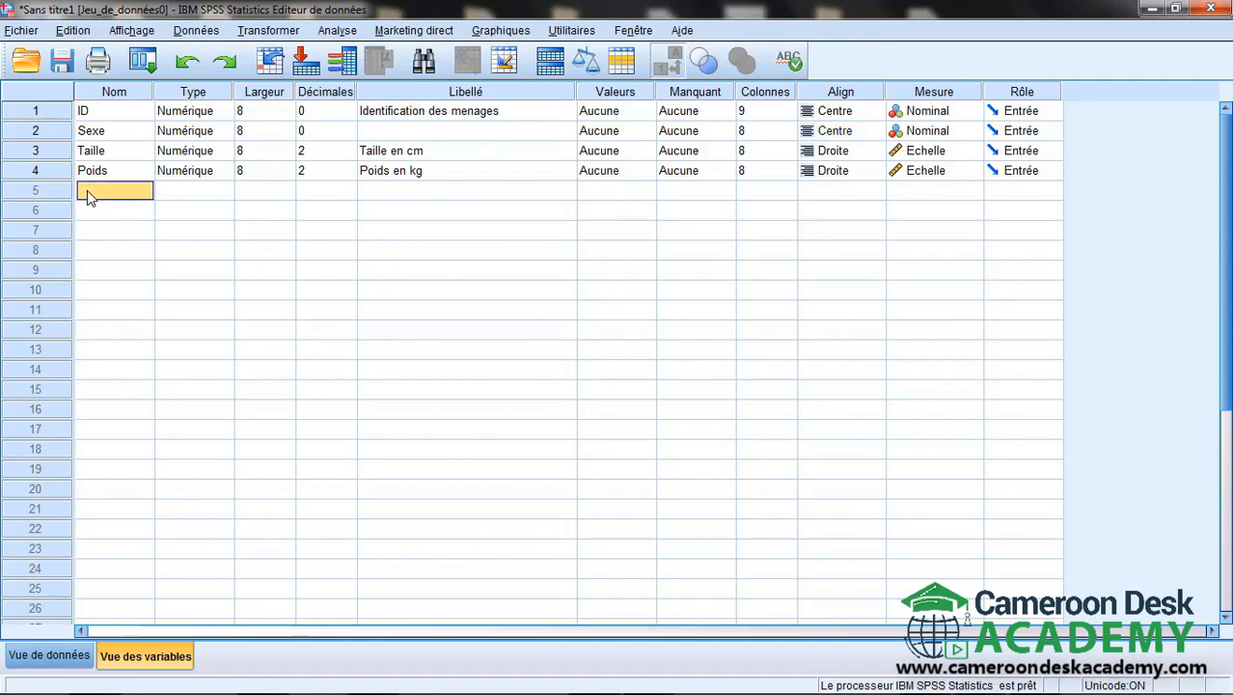
click(89, 191)
text(newvar)
click(410, 192)
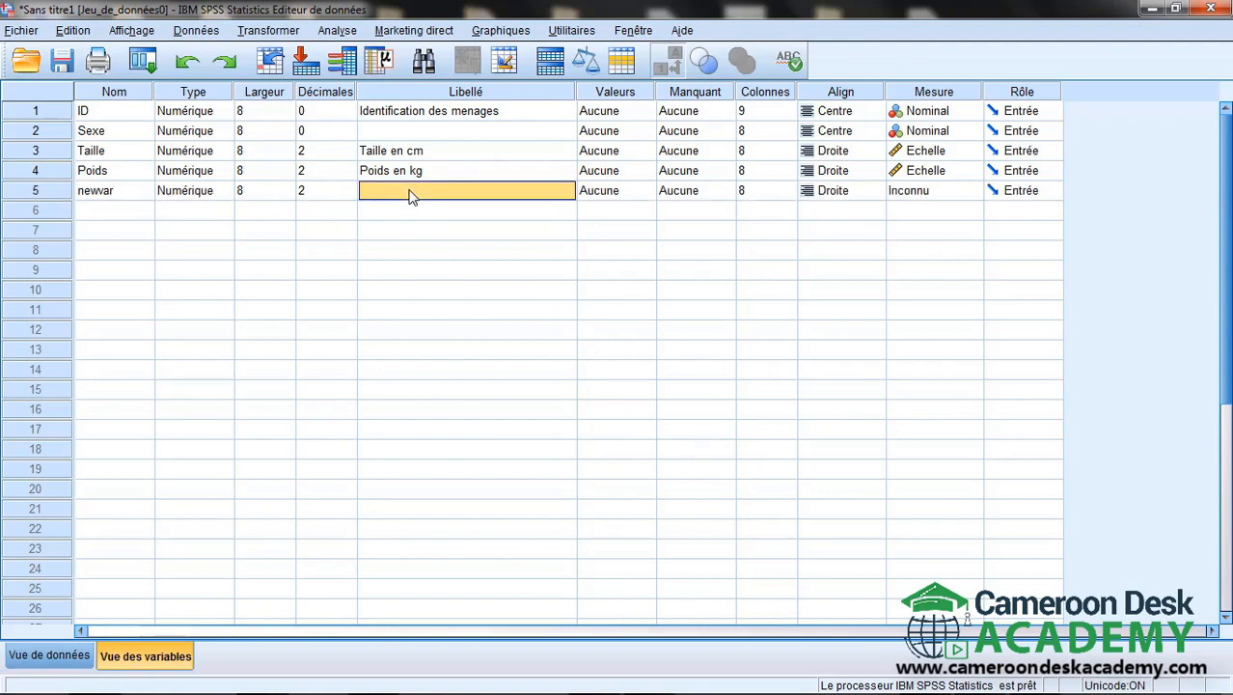
click(410, 192)
text(m)
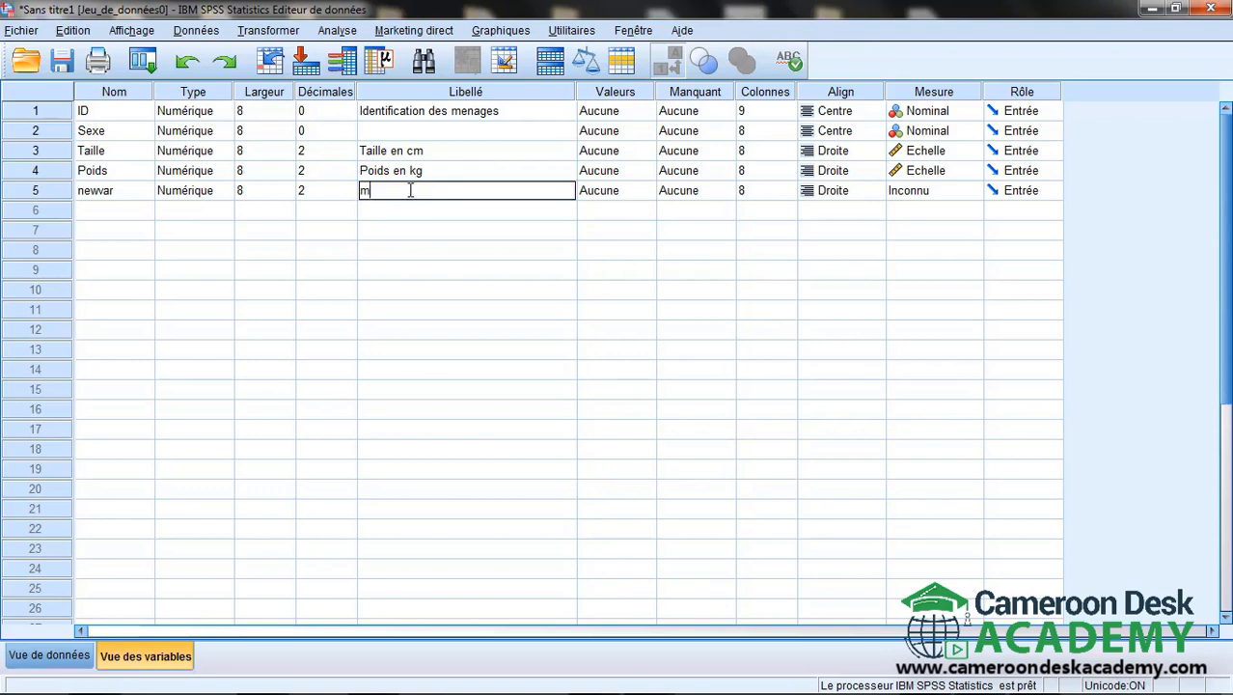
text(a nouvelle variable)
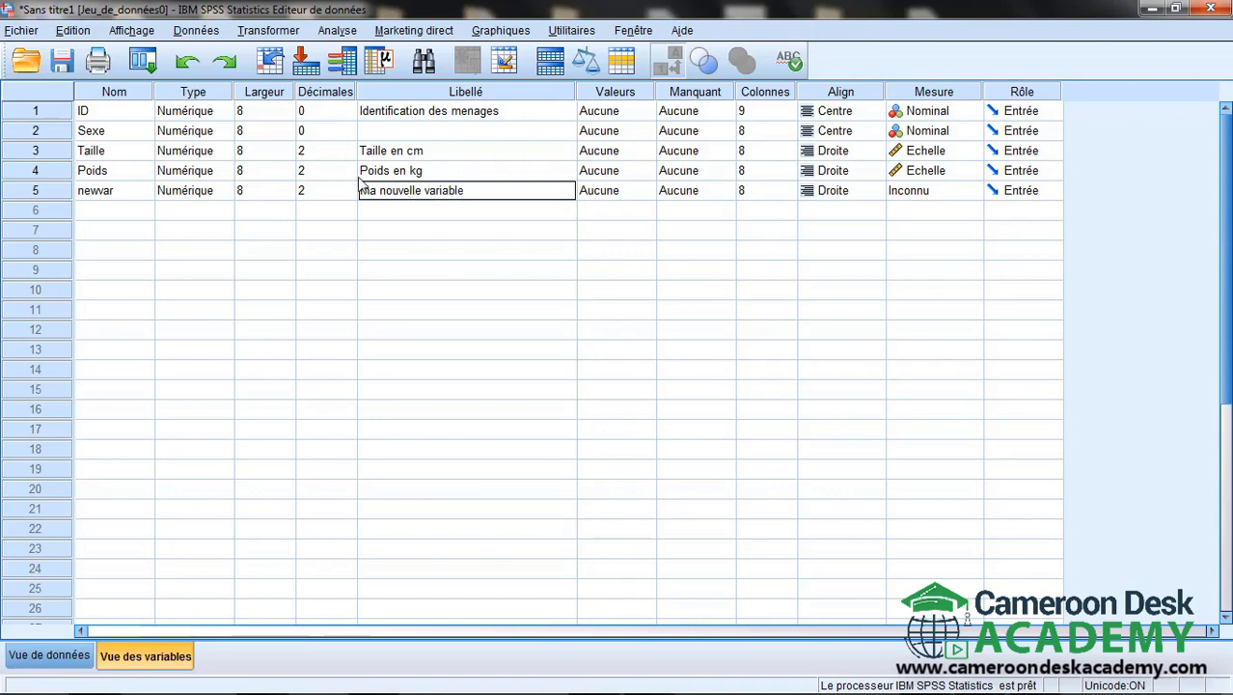
Set newvar to 3 decimals and its measurement level to Echelle
click(325, 191)
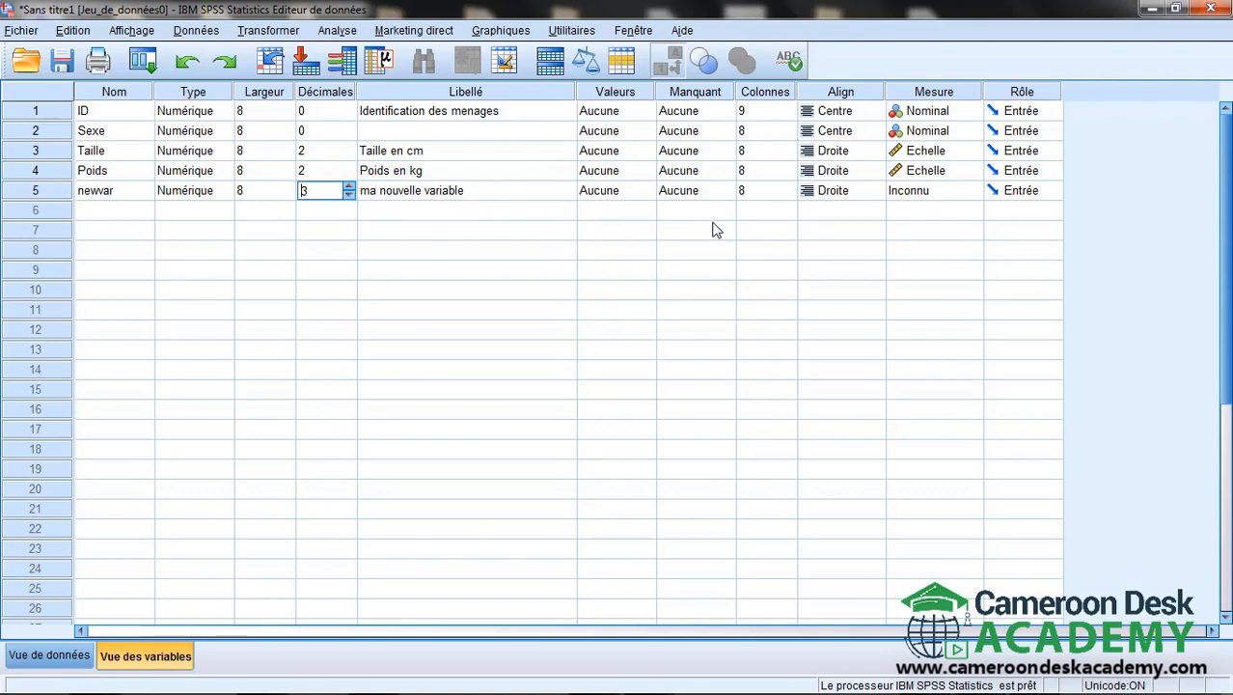
click(900, 199)
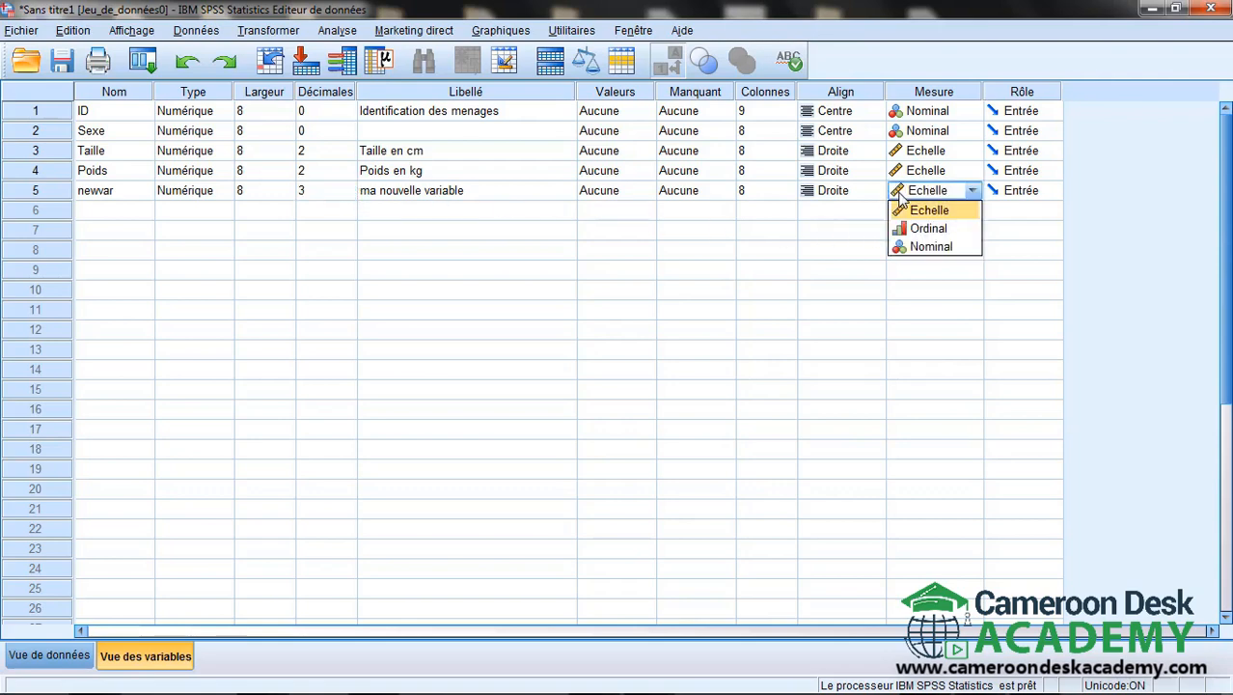
click(941, 213)
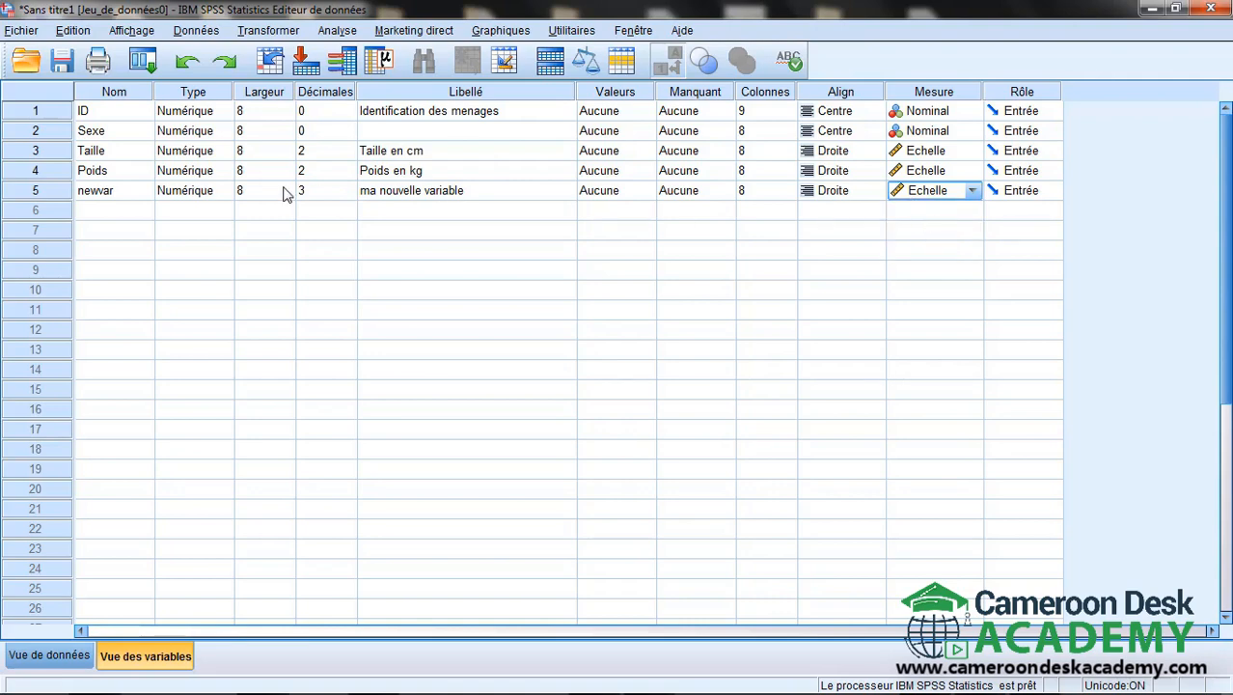
Delete the newvar variable from the fifth row
right_click(36, 194)
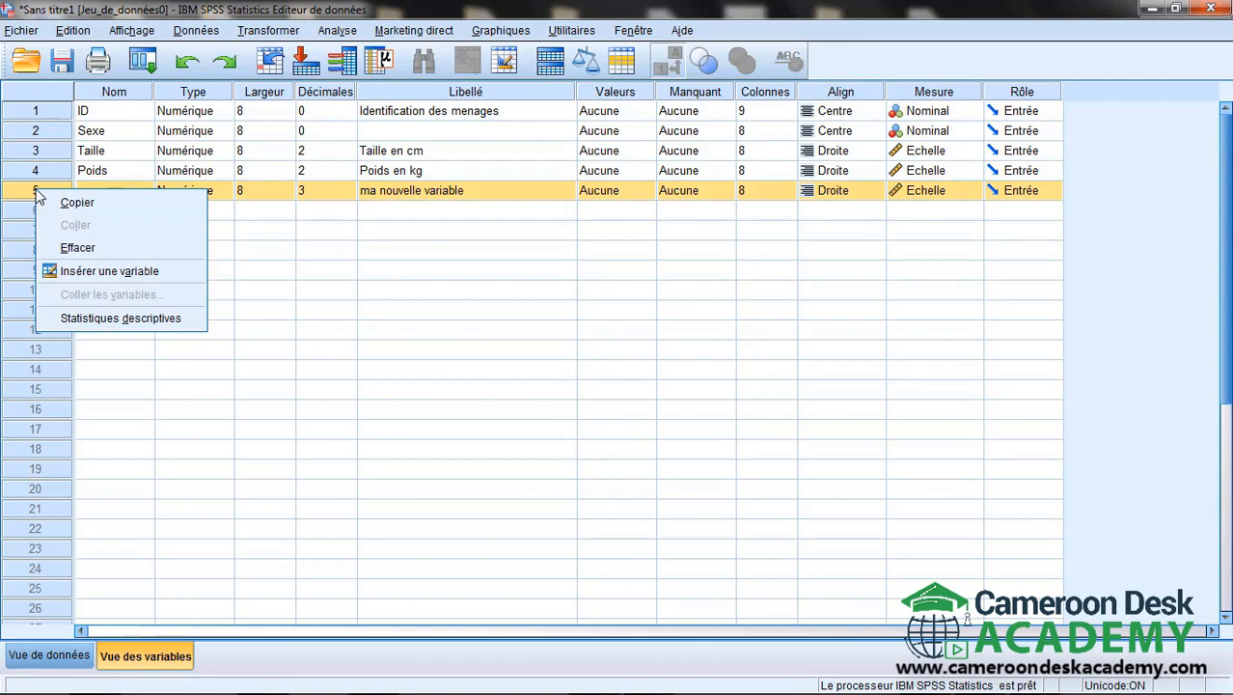
click(83, 249)
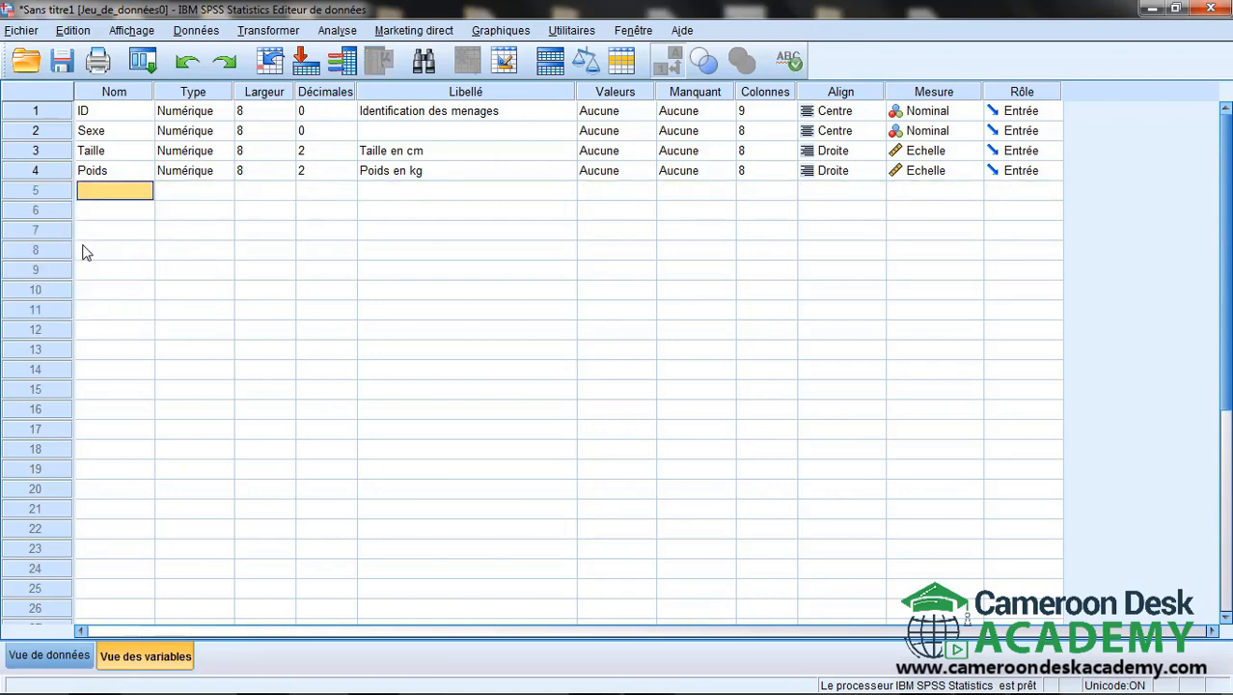